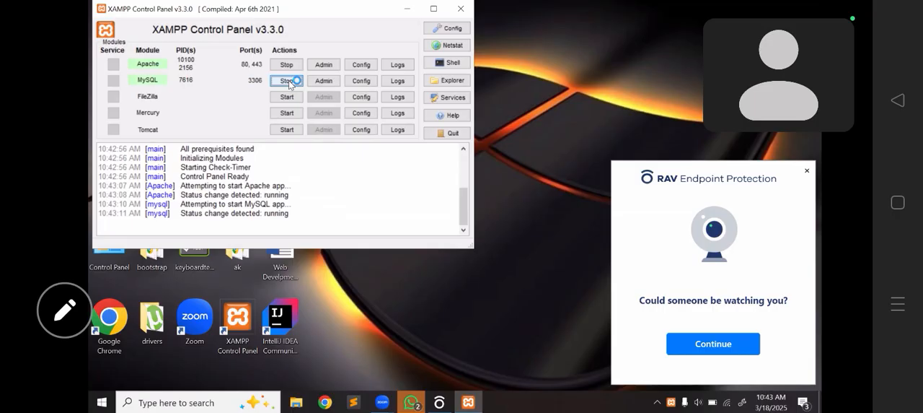
- Open the MySQL module's admin page from the XAMPP Control Panel and look through the list of existing databases
left_click(322, 81)
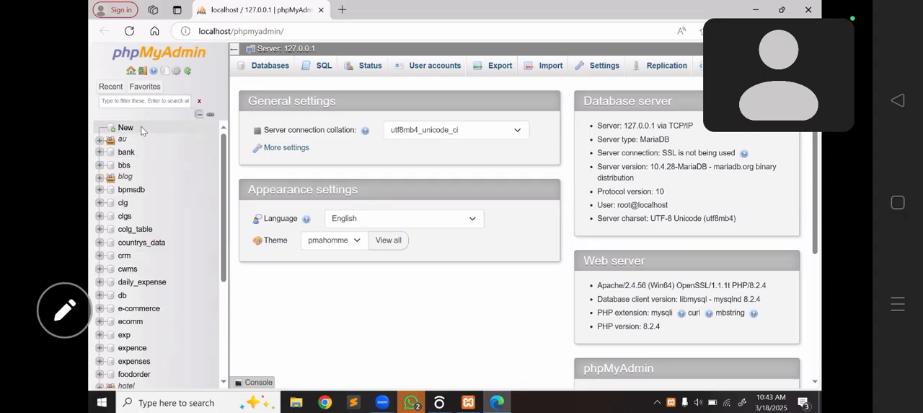
scroll(155, 303, "down", 3)
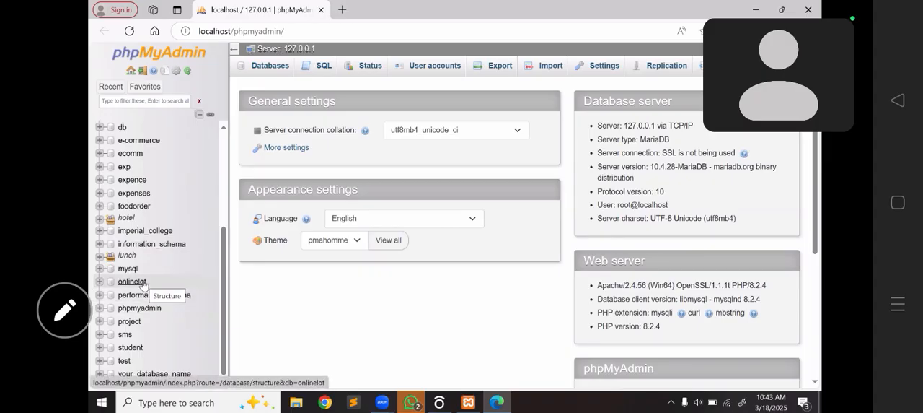
scroll(151, 274, "up", 5)
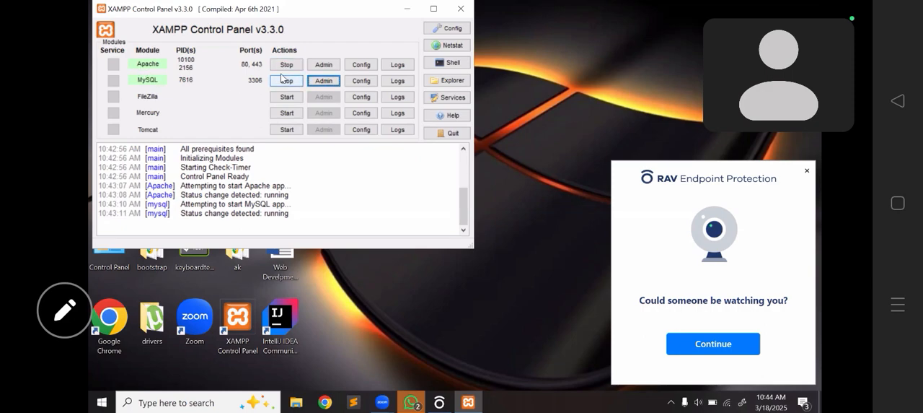
left_click(323, 80)
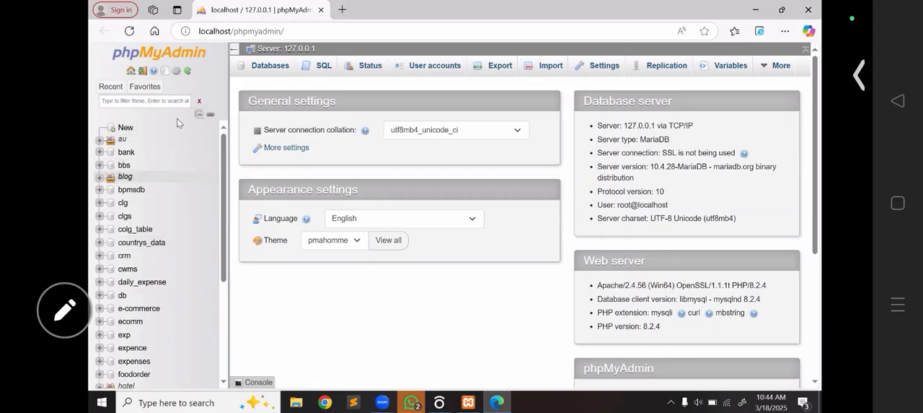
scroll(223, 163, "down", 3)
left_click_drag(225, 180, 228, 278)
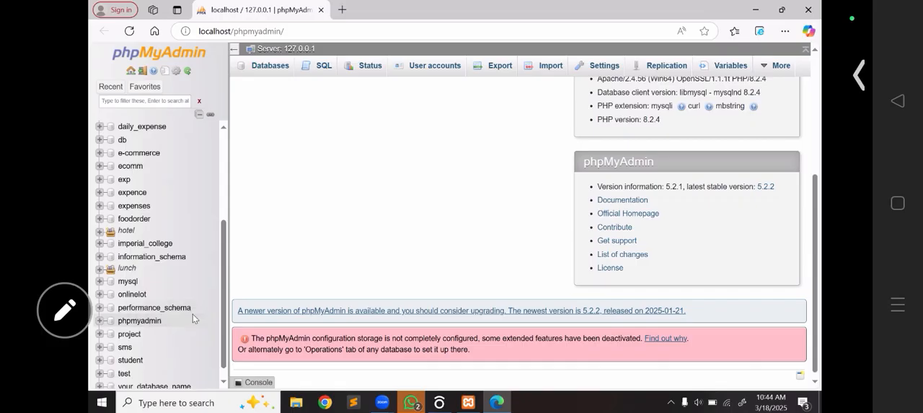
left_click_drag(226, 308, 232, 212)
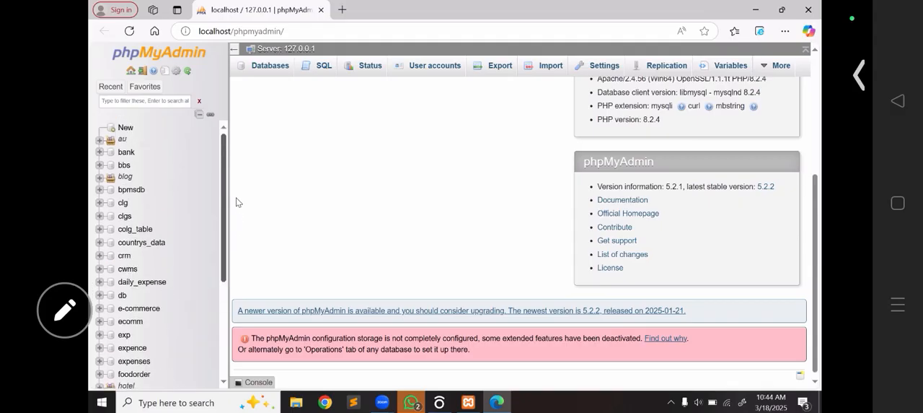
- Create a new database named book_shop
left_click(125, 128)
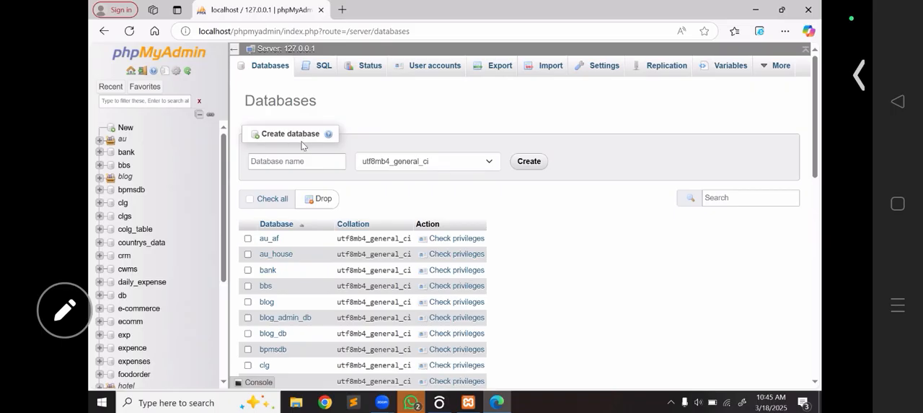
left_click(271, 162)
left_click(270, 163)
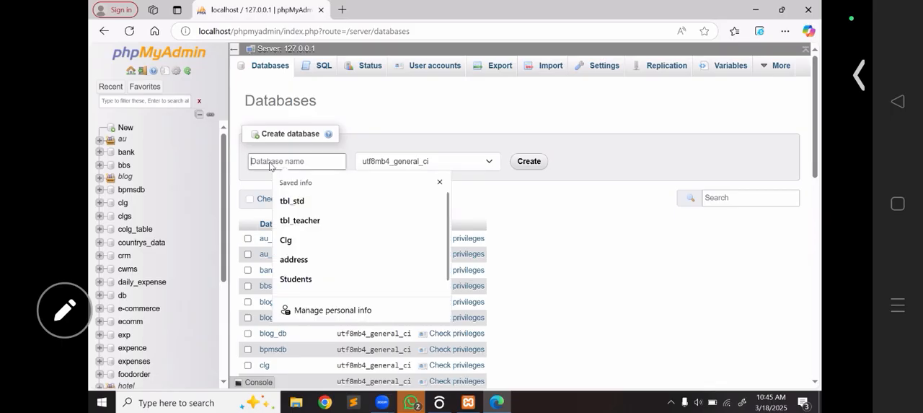
type("bos")
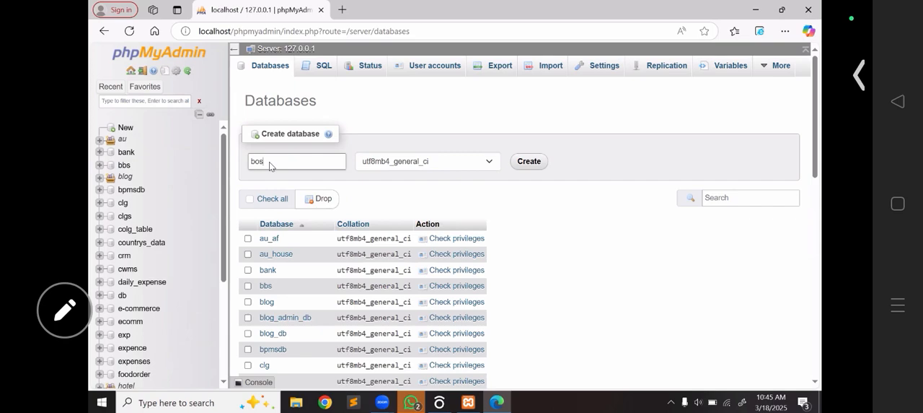
key("BackSpace")
type("ok")
type("_")
left_click(195, 191)
left_click(201, 187)
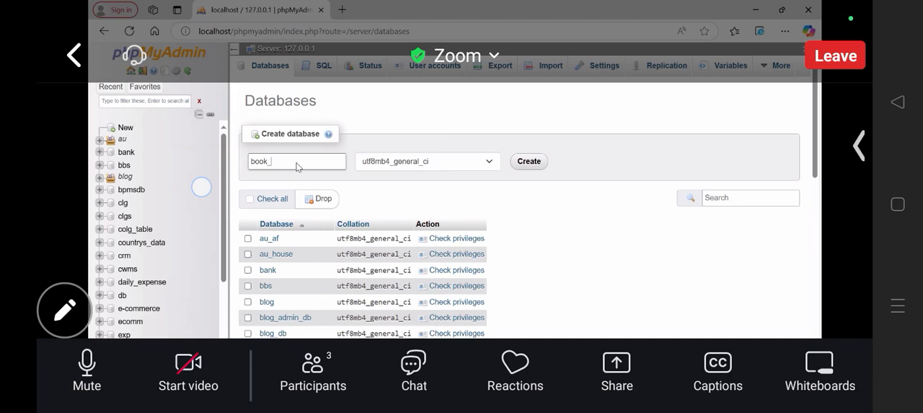
left_click(217, 201)
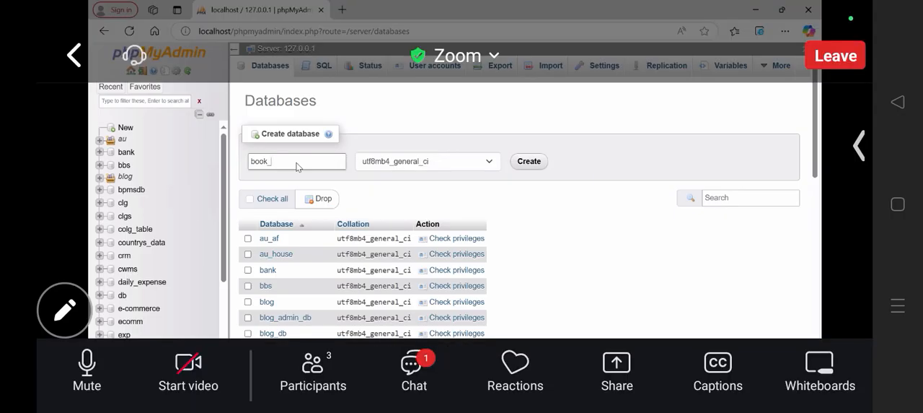
type("shp")
key("BackSpace")
type("op")
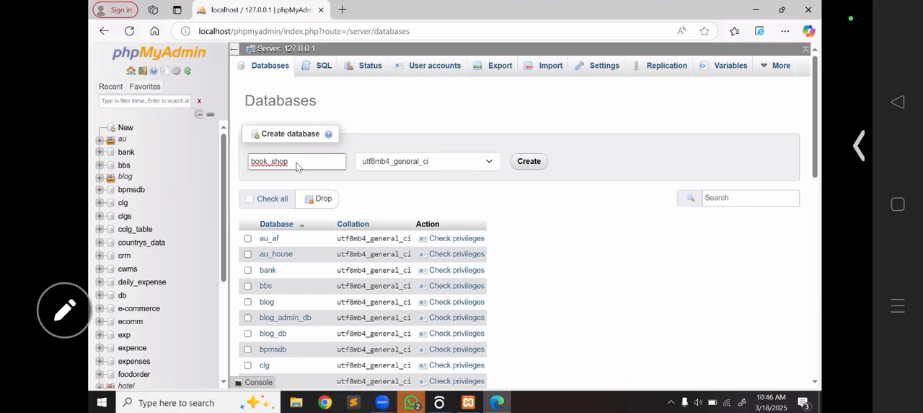
left_click(528, 161)
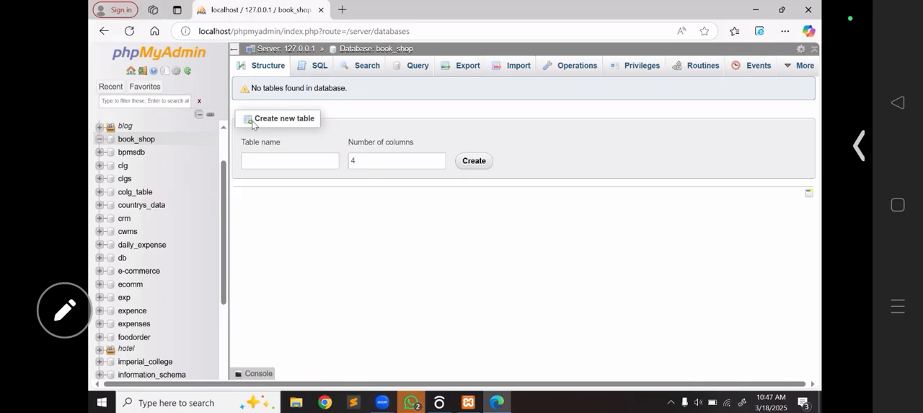
- Enter tbl_book as the name of the new table in the book_shop database
left_click(297, 158)
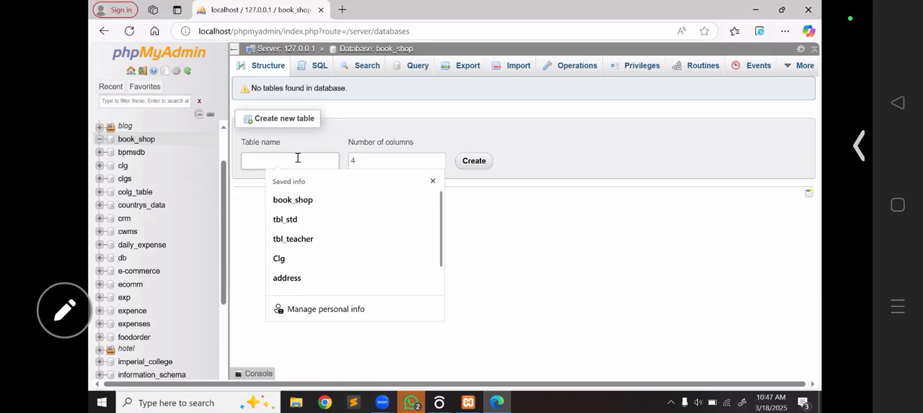
type("tb")
key("BackSpace")
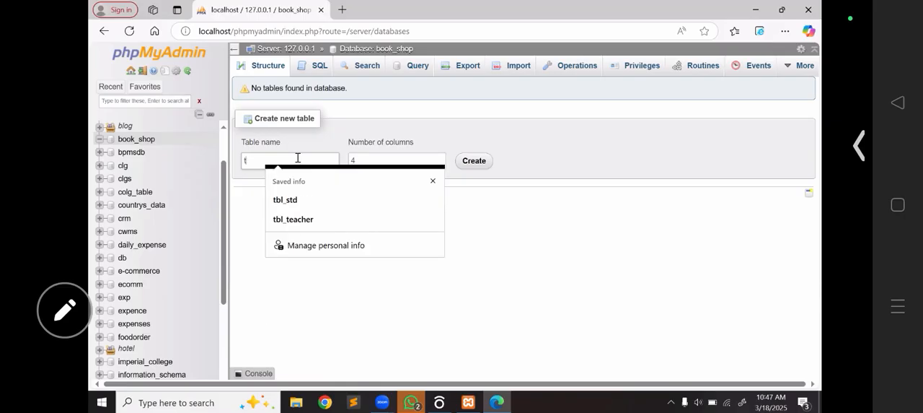
key("BackSpace")
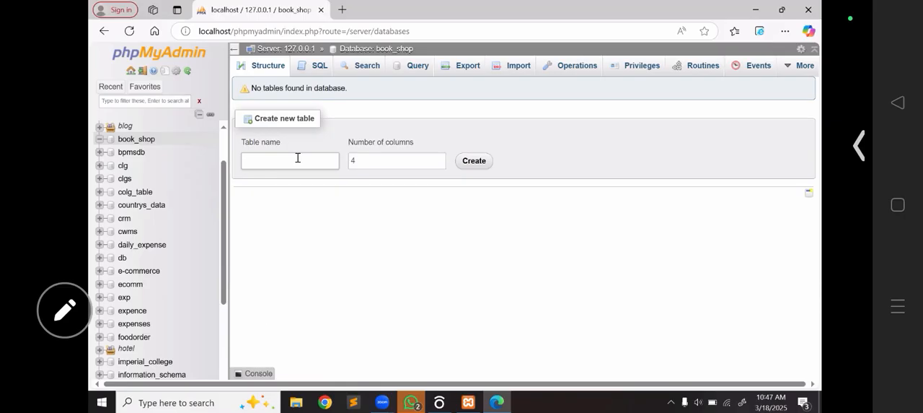
type("B")
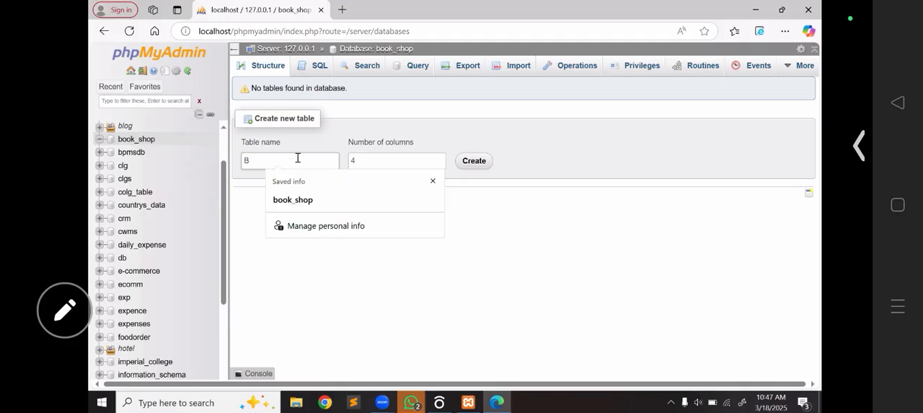
key("BackSpace")
type("book")
key("BackSpace")
key("BackSpace")
type("k")
key("BackSpace")
key("BackSpace")
key("BackSpace")
key("BackSpace")
key("BackSpace")
type("tbl_book")
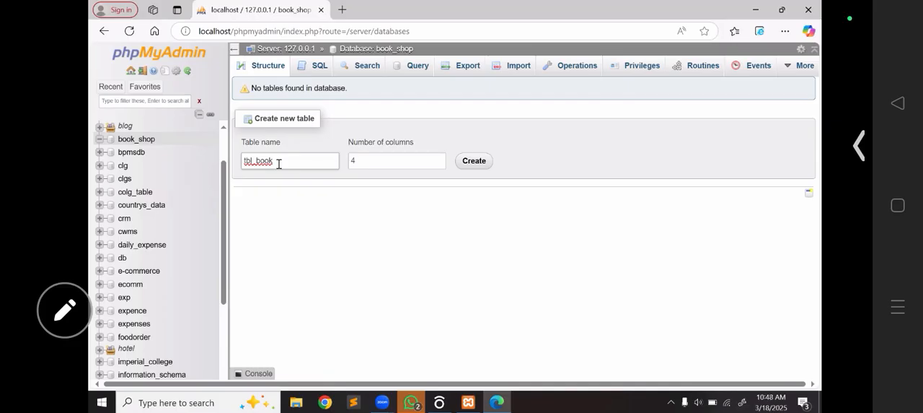
- Set the number of columns to 4 and create the table to reach its column definitions
left_click(380, 158)
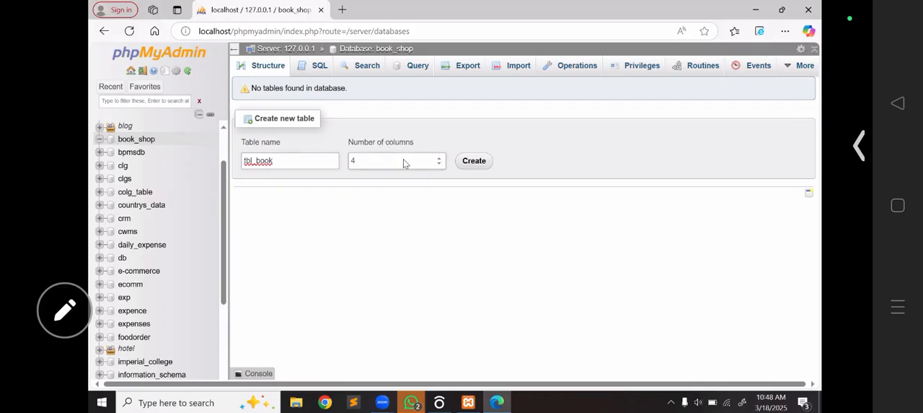
left_click(439, 160)
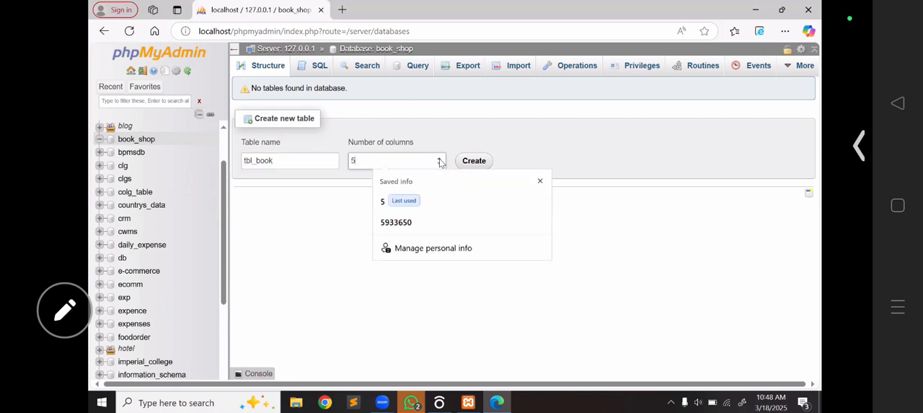
left_click(439, 164)
left_click(440, 165)
left_click(439, 165)
left_click(439, 159)
left_click(439, 159)
left_click(439, 159)
left_click(440, 160)
left_click(439, 164)
left_click(440, 164)
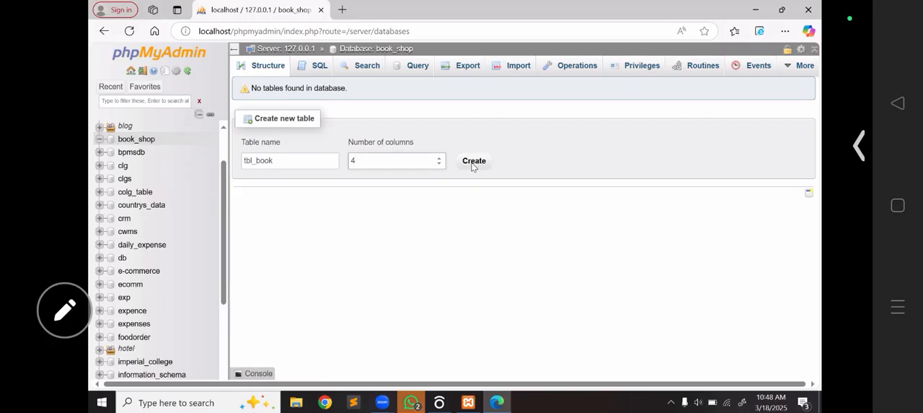
left_click(474, 162)
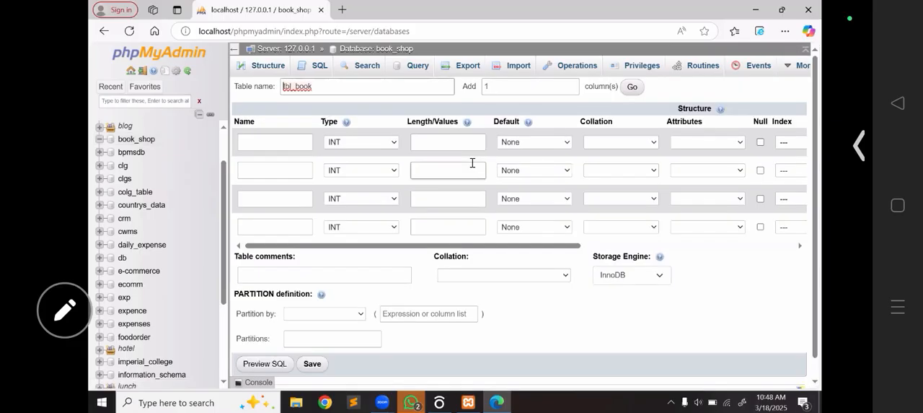
- Name the first column of tbl_book id and the second column book_name
left_click(288, 87)
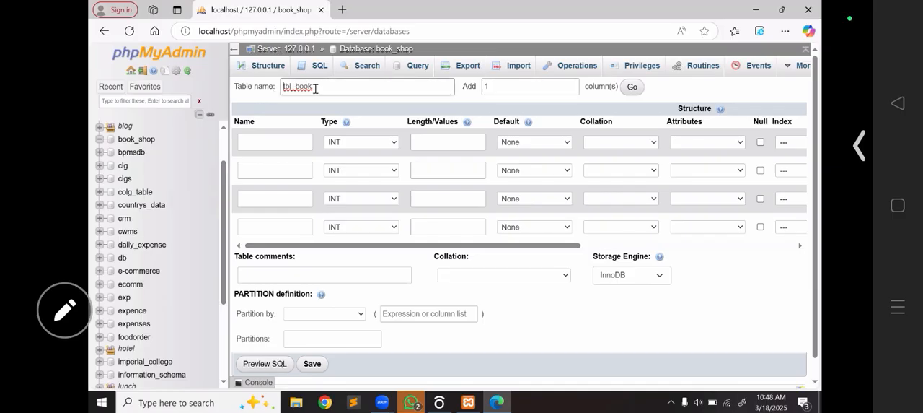
left_click(279, 142)
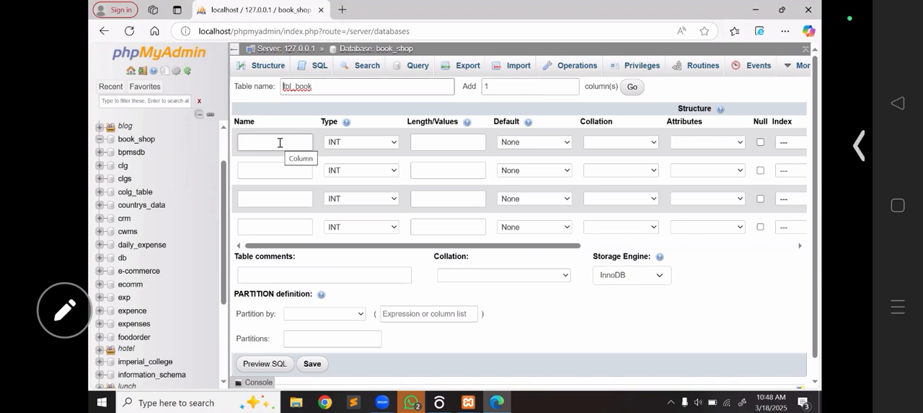
left_click(280, 142)
type("id")
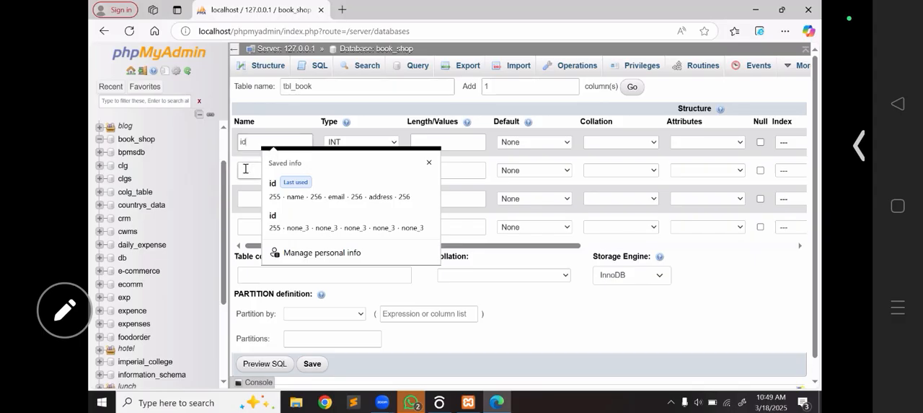
left_click(246, 170)
left_click(245, 169)
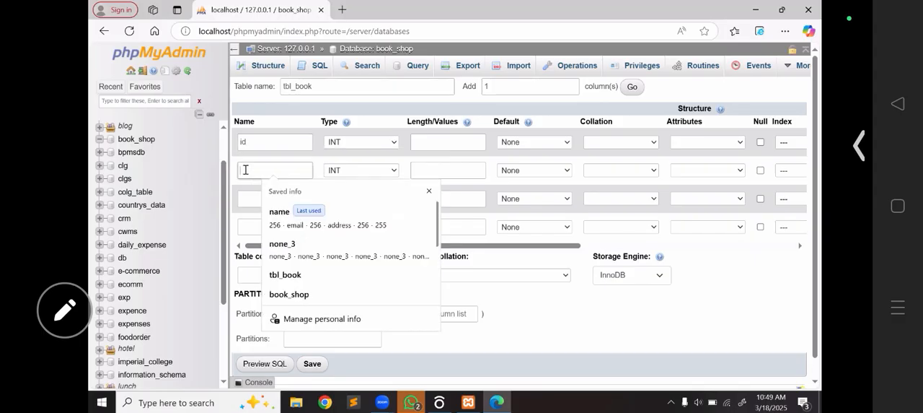
type("b")
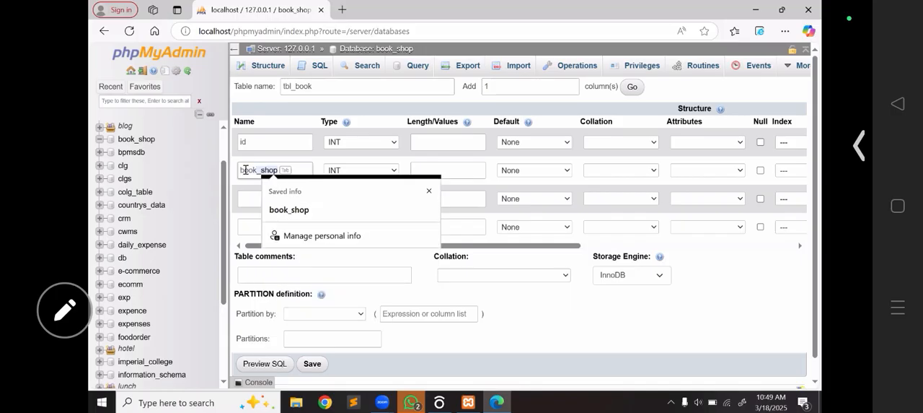
type("ook_name")
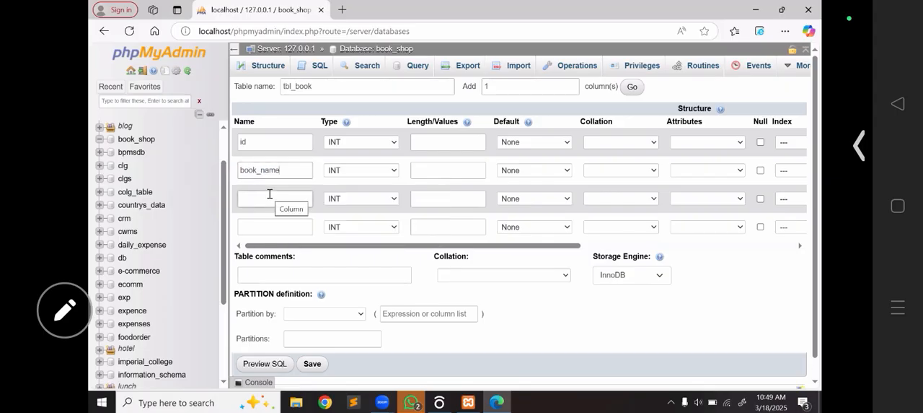
- Name the third column of tbl_book amount
left_click(269, 194)
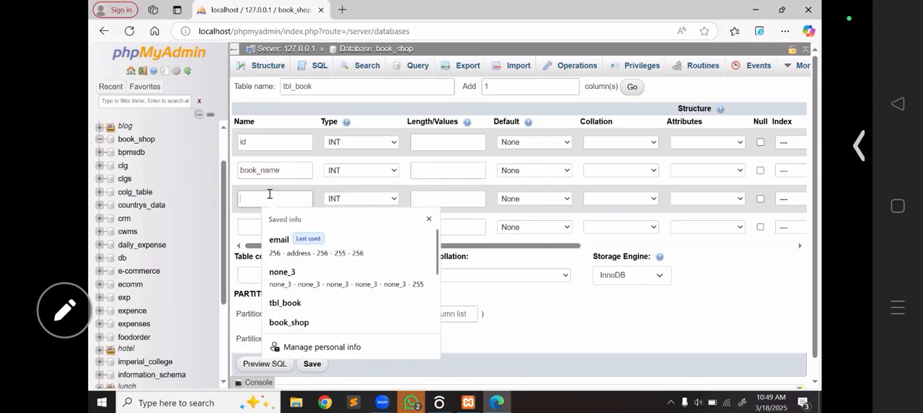
type("pr")
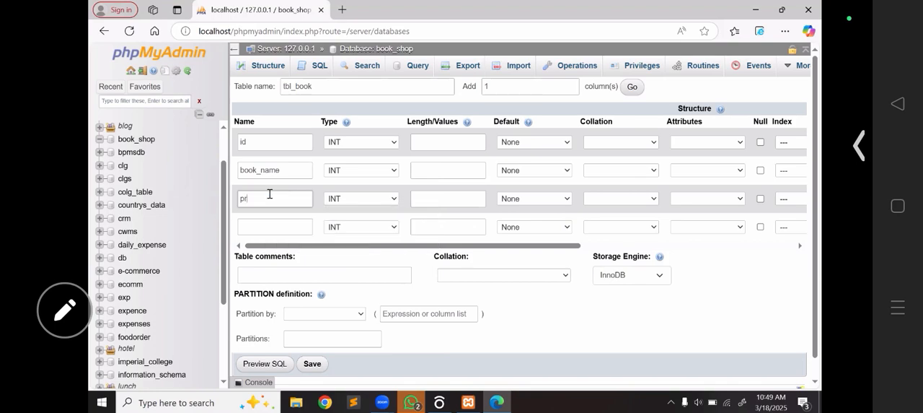
type("ic")
key("BackSpace")
key("BackSpace")
key("BackSpace")
key("BackSpace")
type("amount")
- Name the fourth column of tbl_book date
left_click(286, 227)
left_click(246, 174)
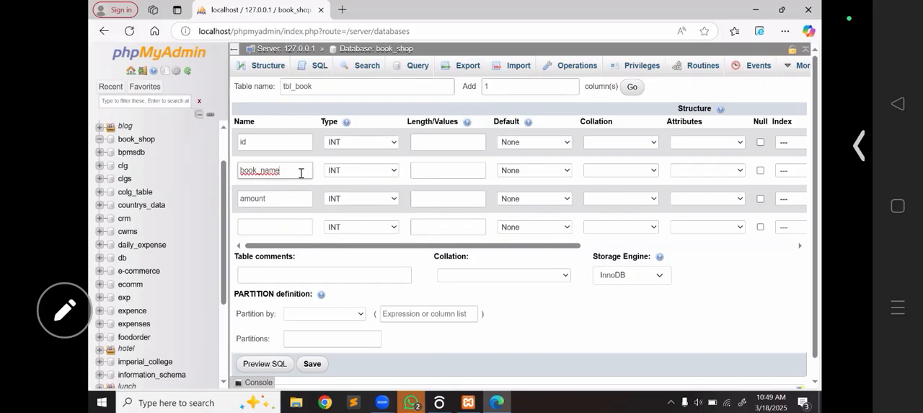
right_click(301, 173)
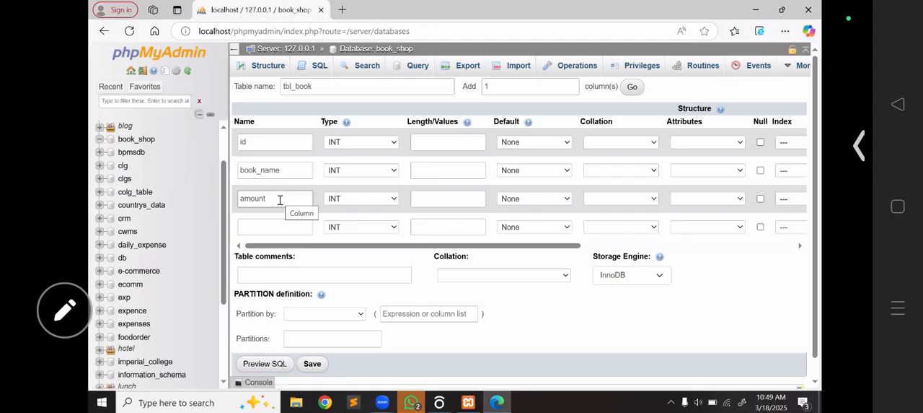
left_click(276, 226)
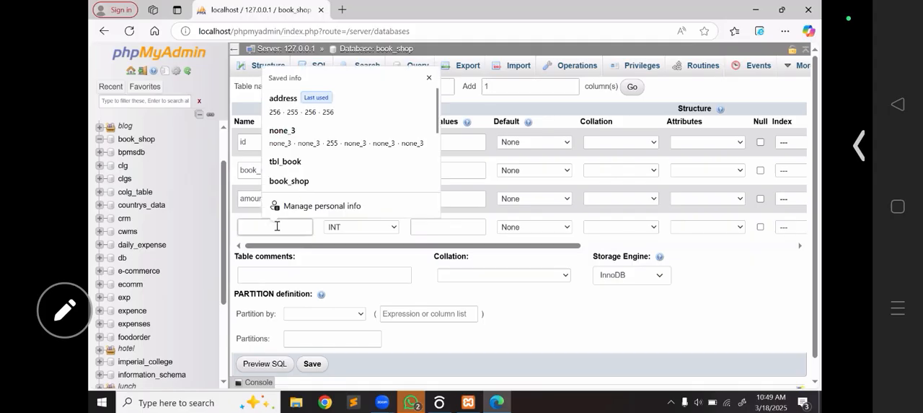
type("des")
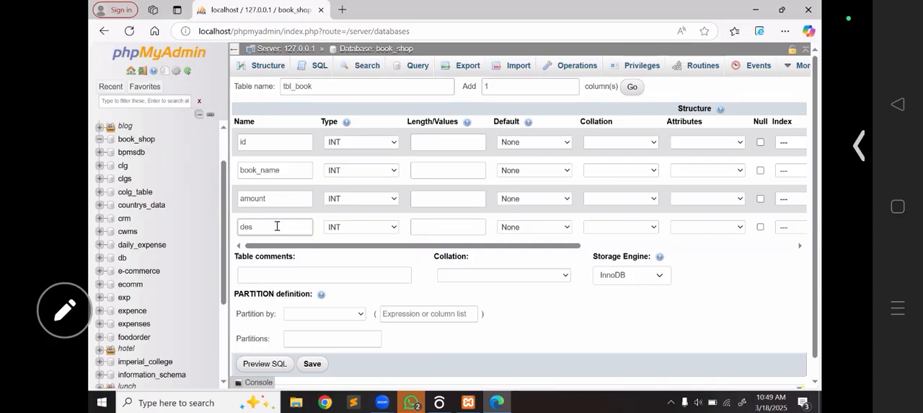
key("BackSpace")
key("BackSpace")
key("BackSpace")
type("date")
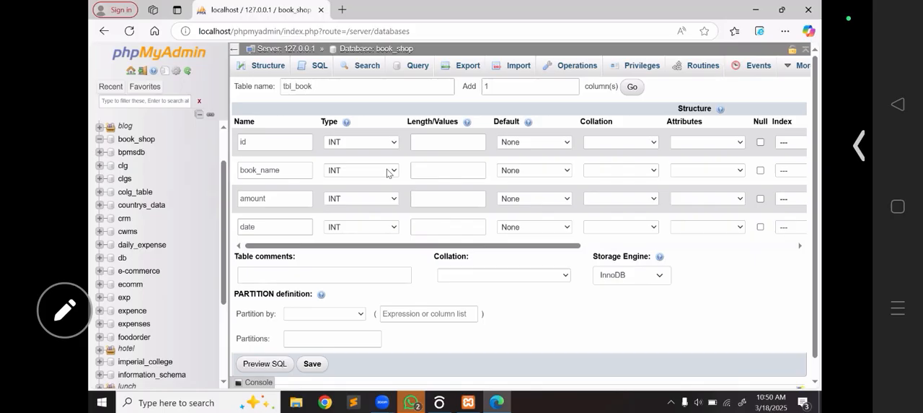
- Set the data type of the book_name column to VARCHAR
left_click(388, 172)
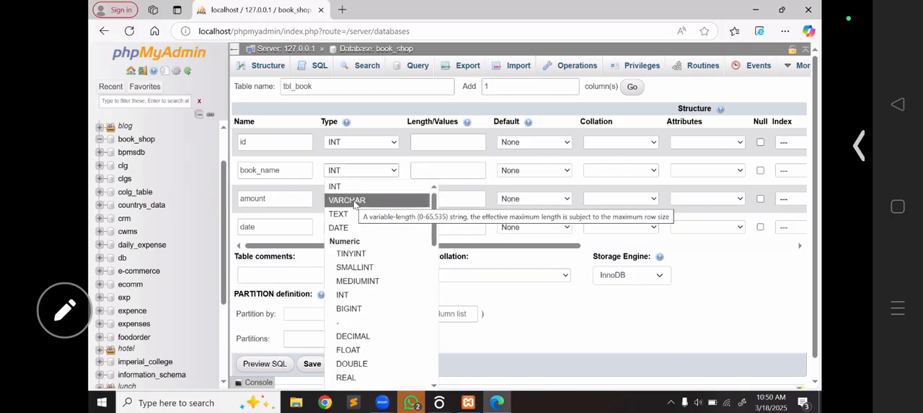
left_click(354, 202)
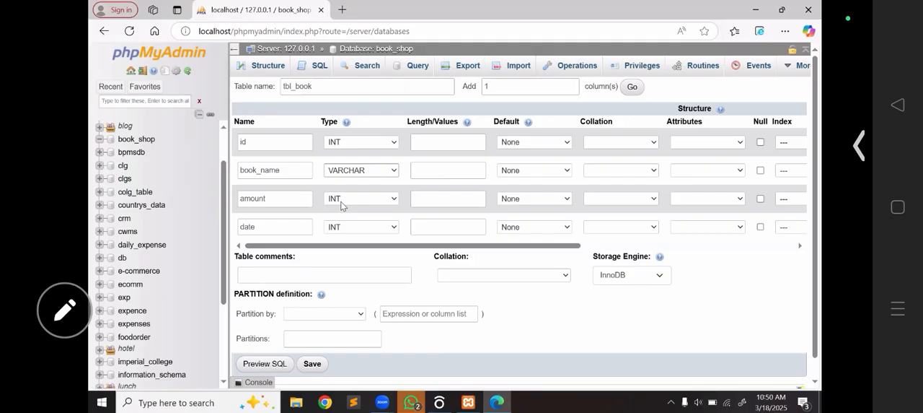
- Examine the data types offered for the amount and date columns
left_click(364, 197)
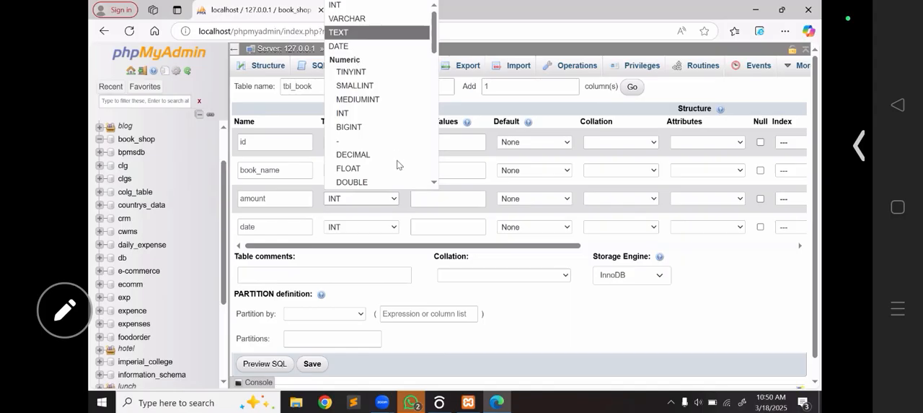
left_click(388, 208)
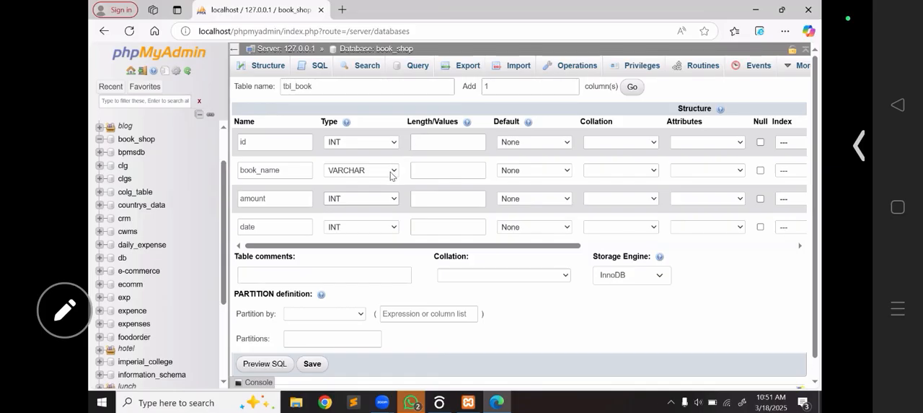
left_click(393, 199)
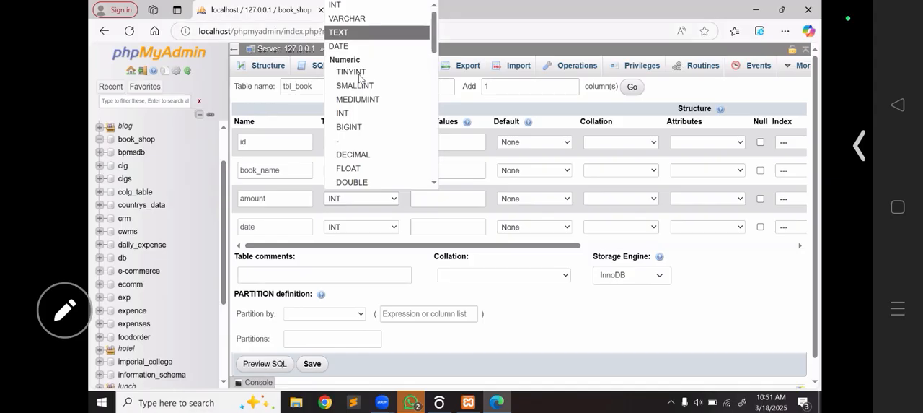
left_click(369, 205)
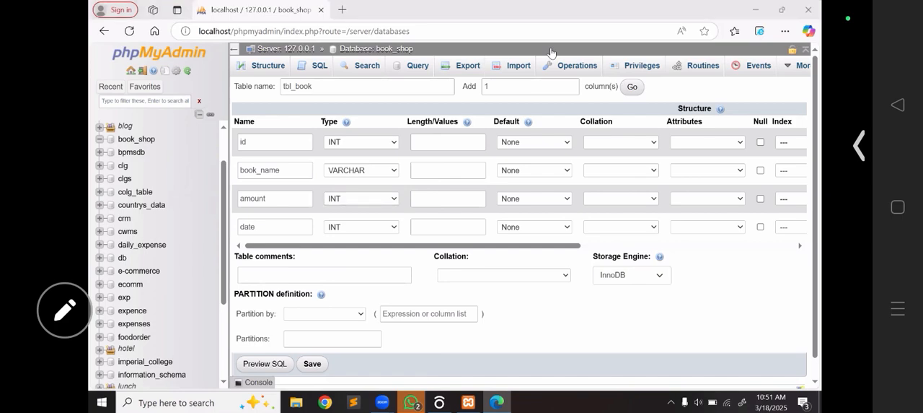
left_click(397, 201)
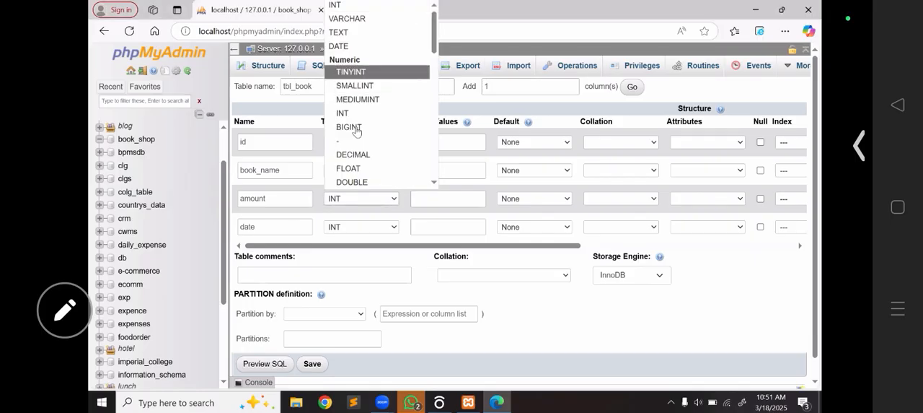
left_click(381, 253)
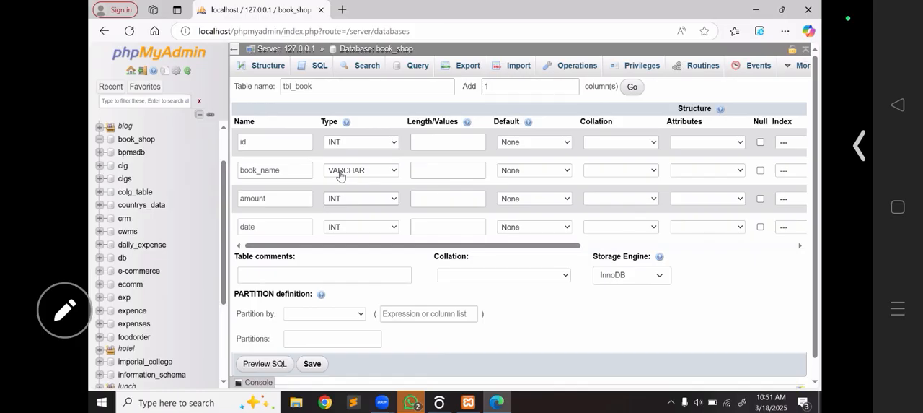
left_click(385, 205)
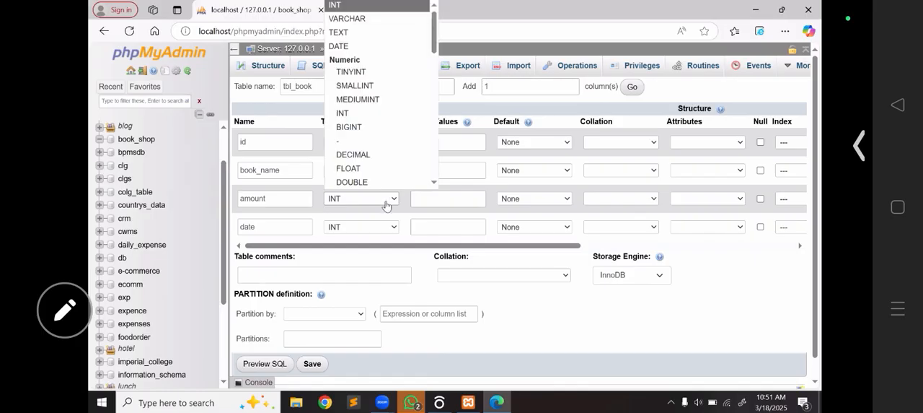
right_click(386, 205)
left_click(354, 204)
left_click(354, 204)
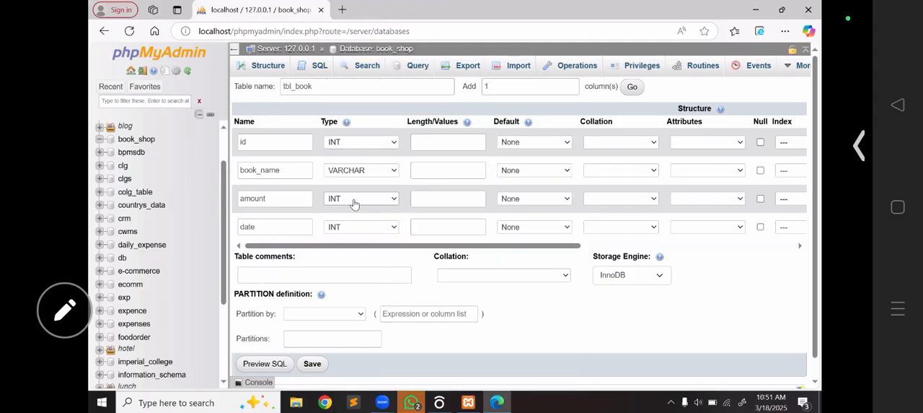
left_click(354, 204)
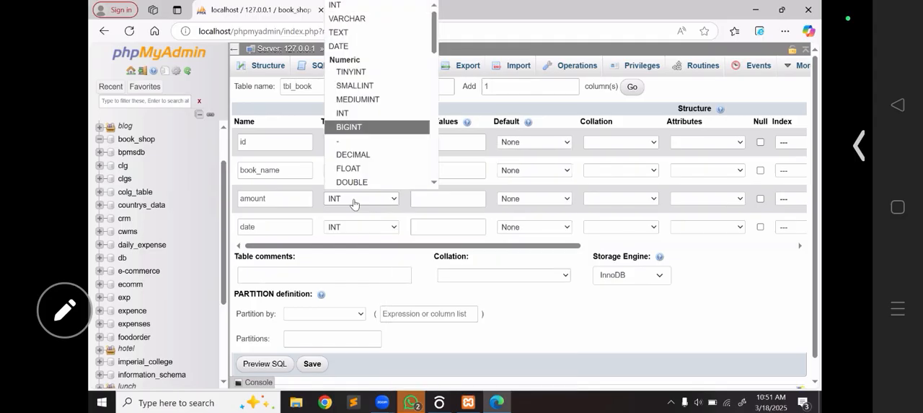
key("Up")
key("Up")
key("Up")
key("Up")
key("Up")
key("Up")
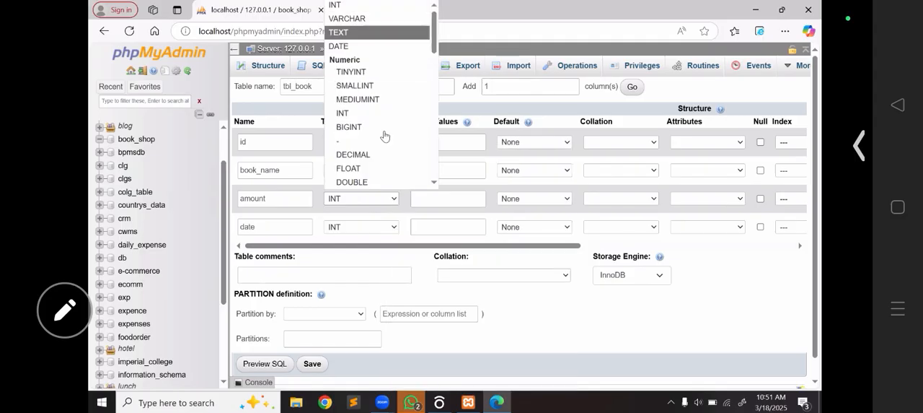
key("Down")
key("Down")
key("Down")
key("Down")
key("Down")
key("Down")
key("Down")
key("Down")
key("Down")
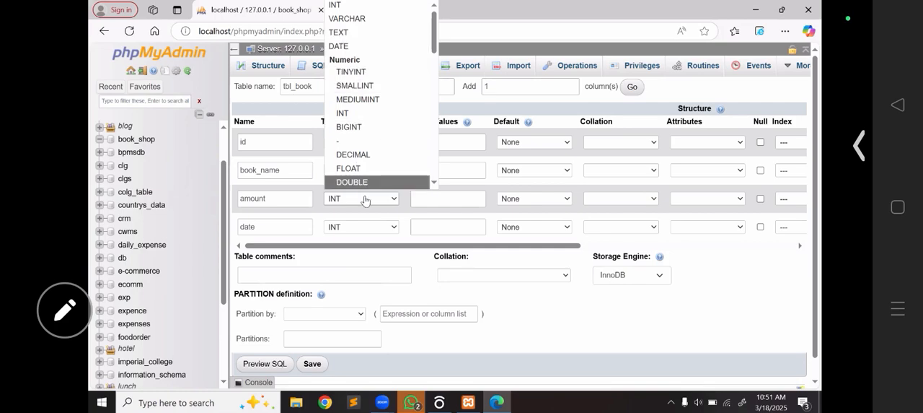
left_click(371, 228)
left_click(372, 228)
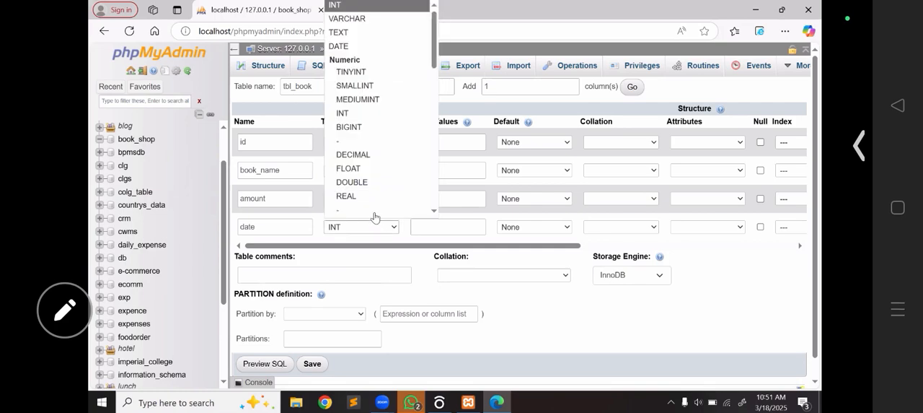
key("Up")
key("Up")
key("Up")
key("Up")
key("Up")
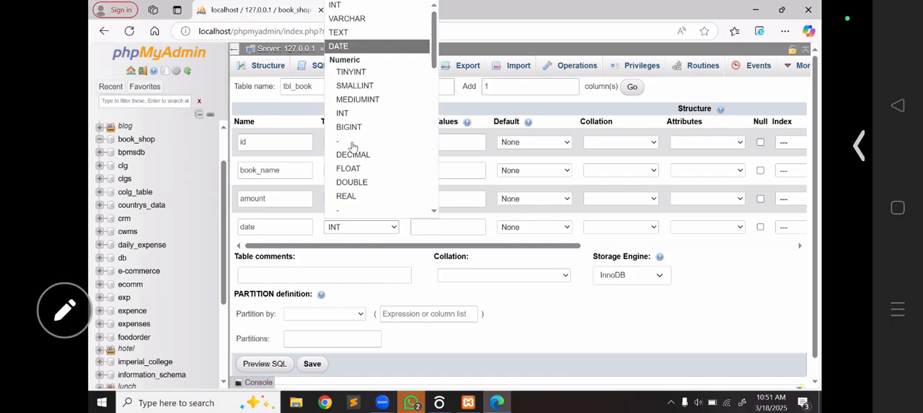
left_click(386, 246)
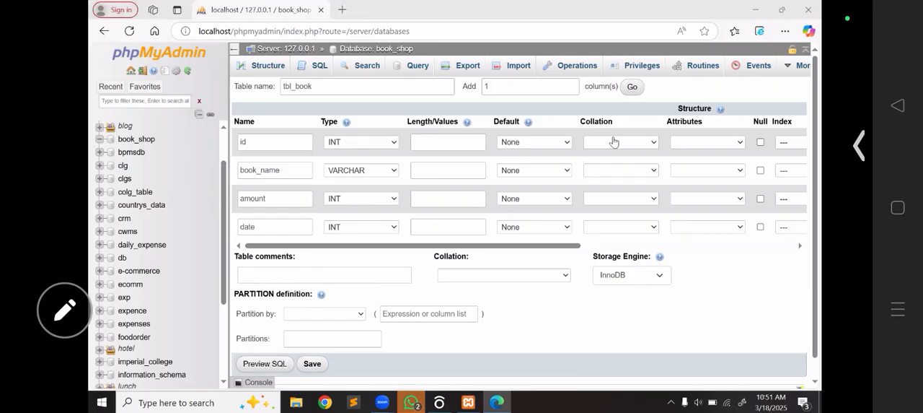
left_click(759, 15)
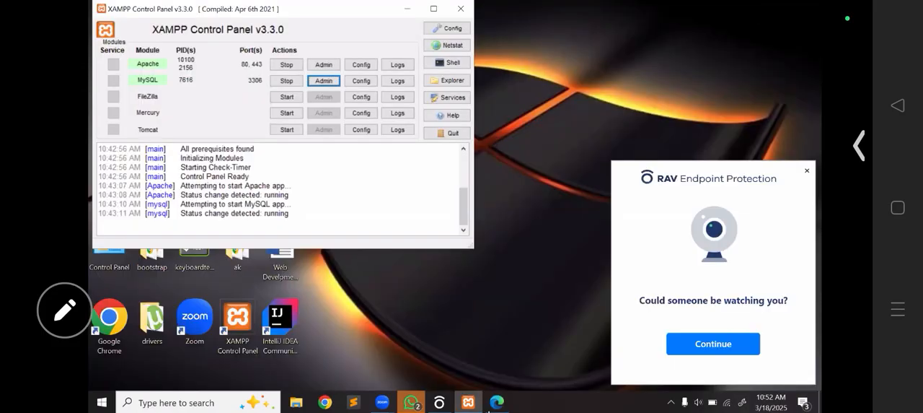
mouse_move(497, 401)
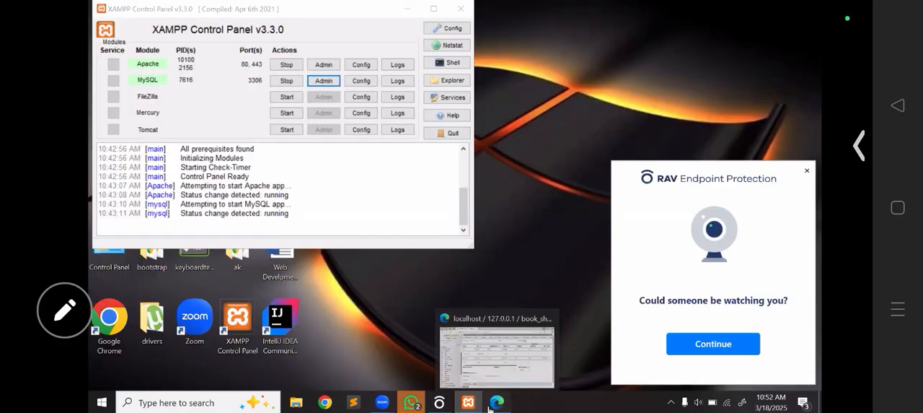
left_click(498, 353)
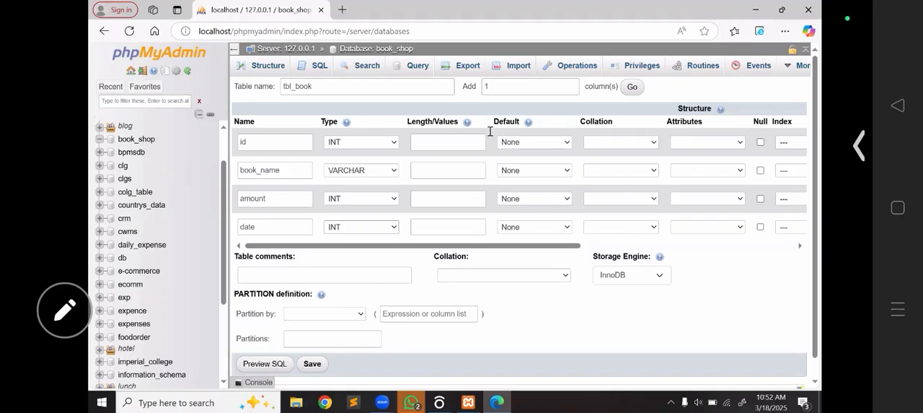
- Set the data type of both the amount and date columns to VARCHAR
left_click(42, 85)
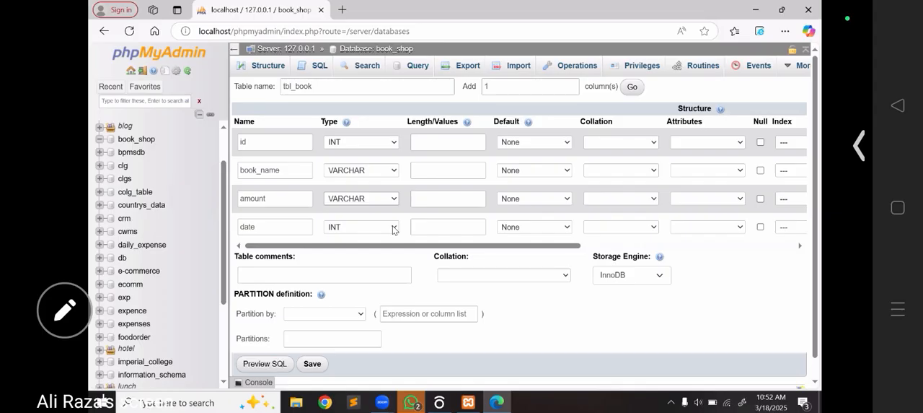
left_click(394, 227)
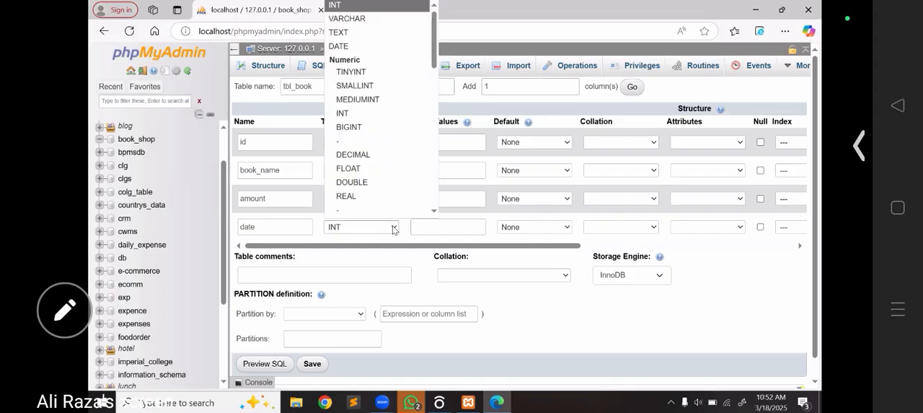
left_click(355, 20)
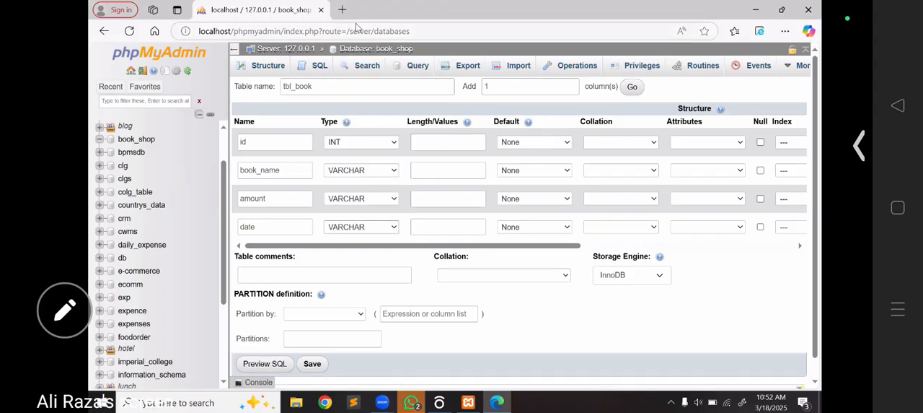
- Set the length of the id column to 255 and of the book_name column to 256
left_click(445, 141)
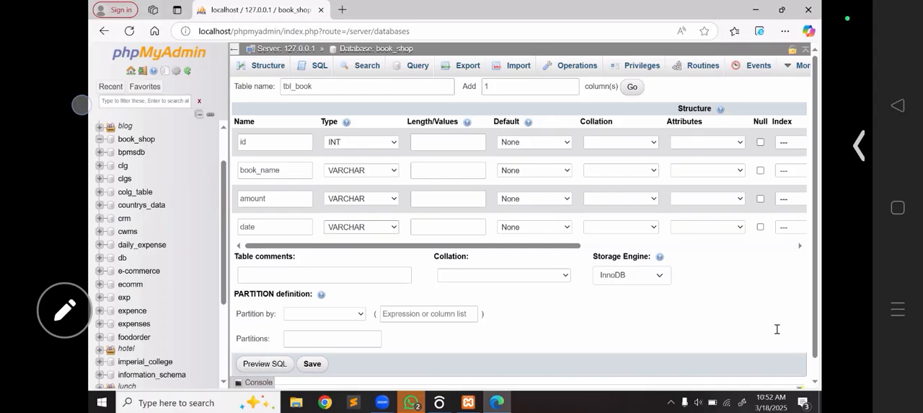
left_click(441, 142)
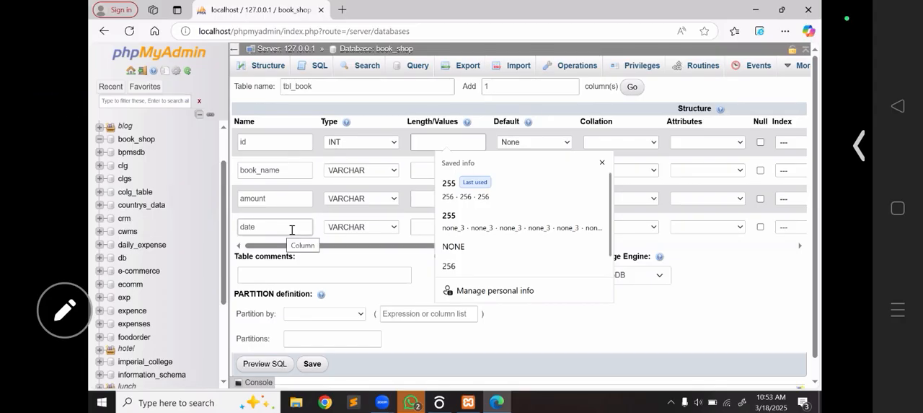
left_click(433, 138)
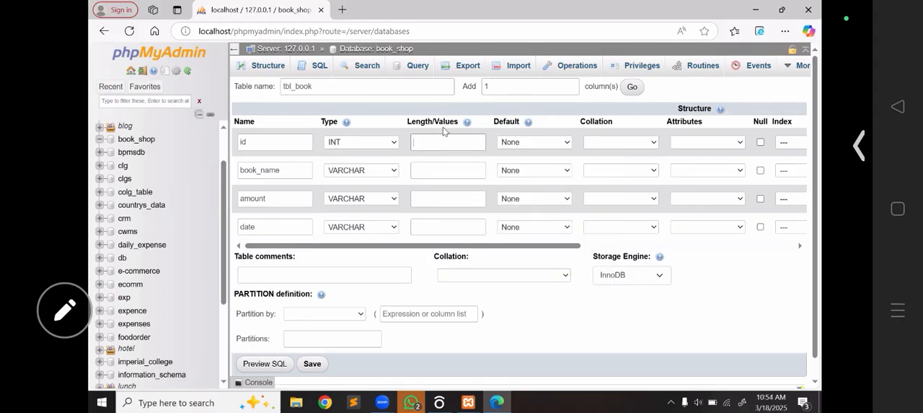
type("255")
left_click(436, 171)
type("256")
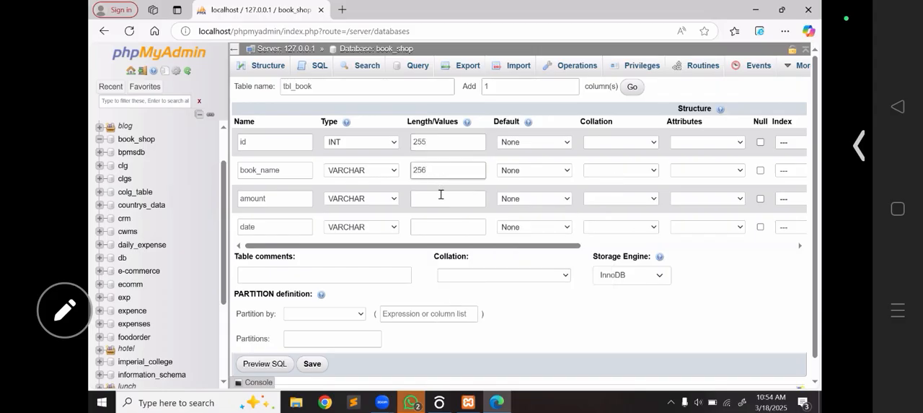
- Set the length of both the amount and date columns to 256
left_click(441, 199)
type("256")
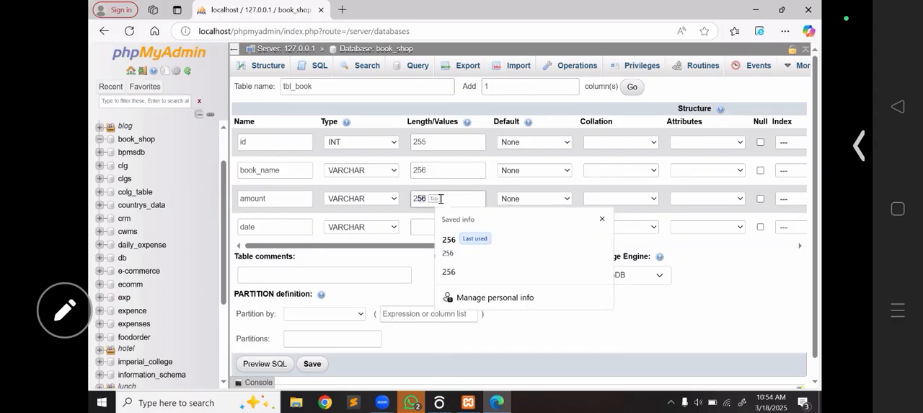
left_click(434, 220)
type("256")
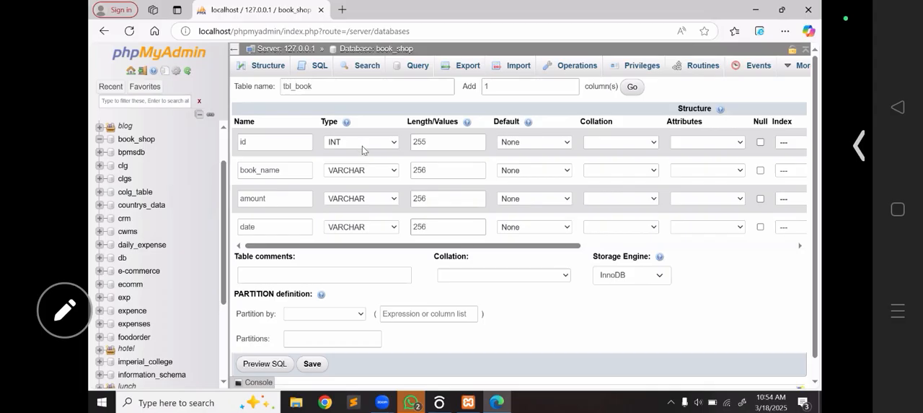
- Make the id column an auto-incrementing primary key and save the tbl_book table
left_click_drag(475, 251, 513, 254)
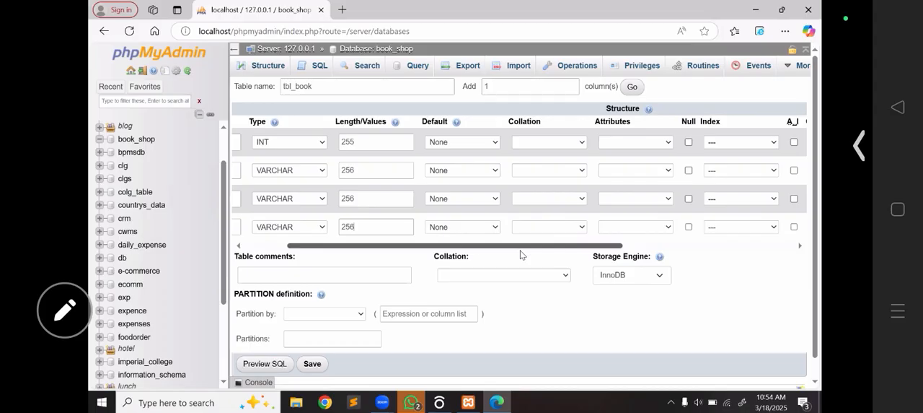
scroll(513, 251, "left", 3)
scroll(491, 249, "right", 1)
scroll(484, 248, "left", 1)
scroll(472, 248, "right", 1)
scroll(478, 245, "left", 1)
scroll(495, 248, "right", 3)
scroll(530, 251, "right", 4)
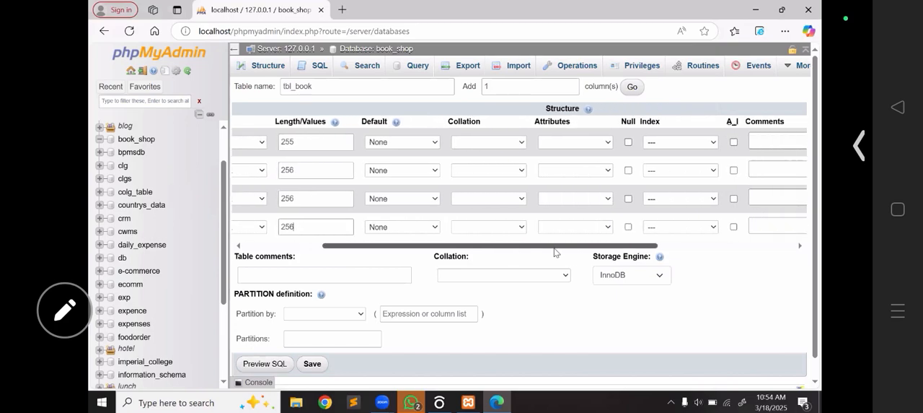
scroll(624, 256, "right", 1)
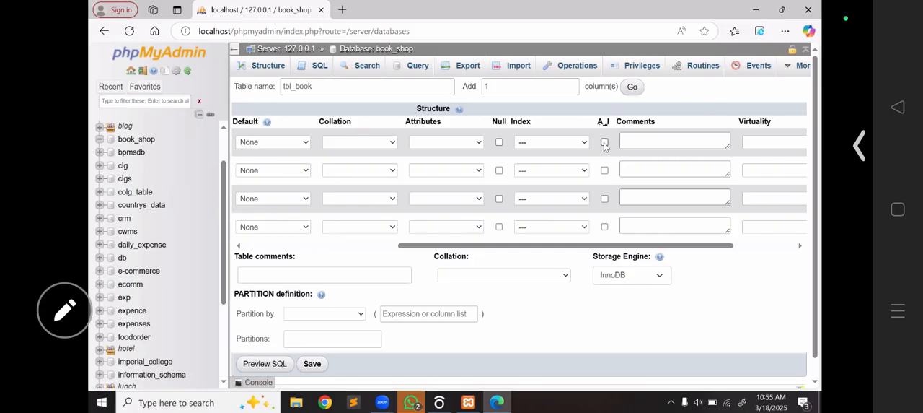
left_click(604, 143)
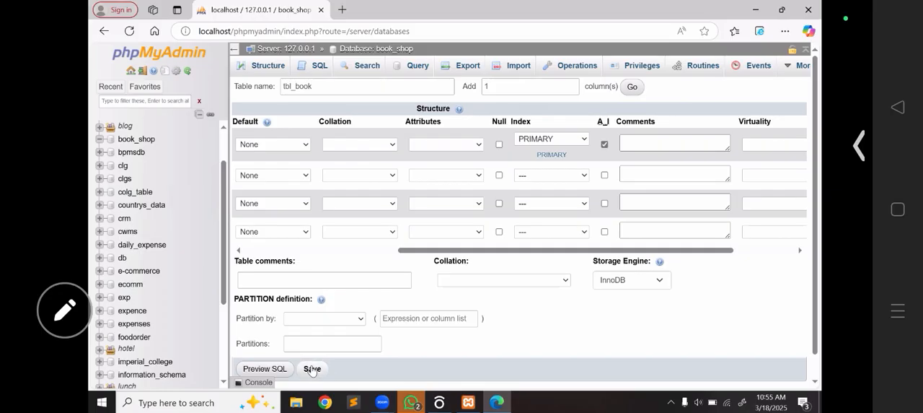
left_click(312, 369)
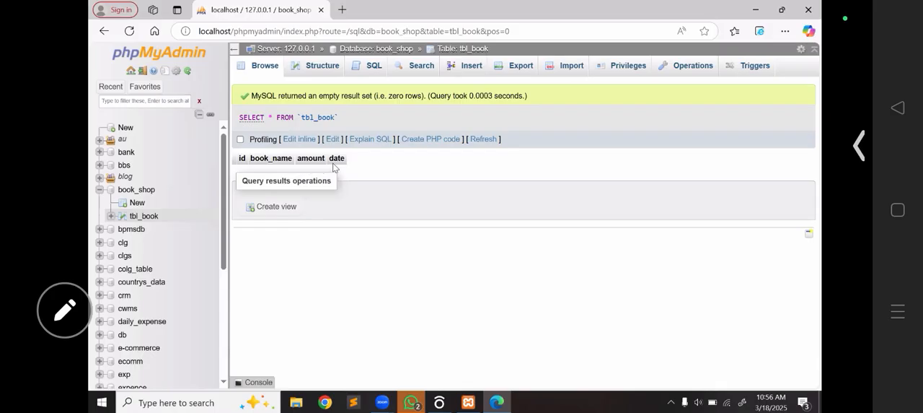
key("F5")
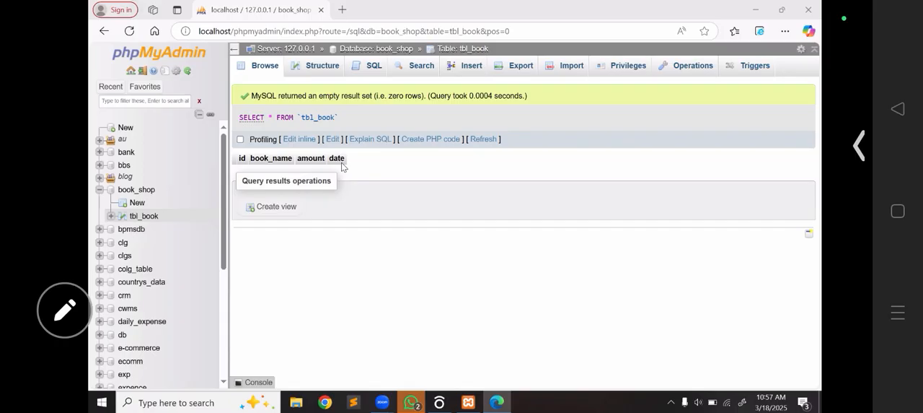
- Start a new row in tbl_book with the book_name Computer and the amount 500
left_click(467, 73)
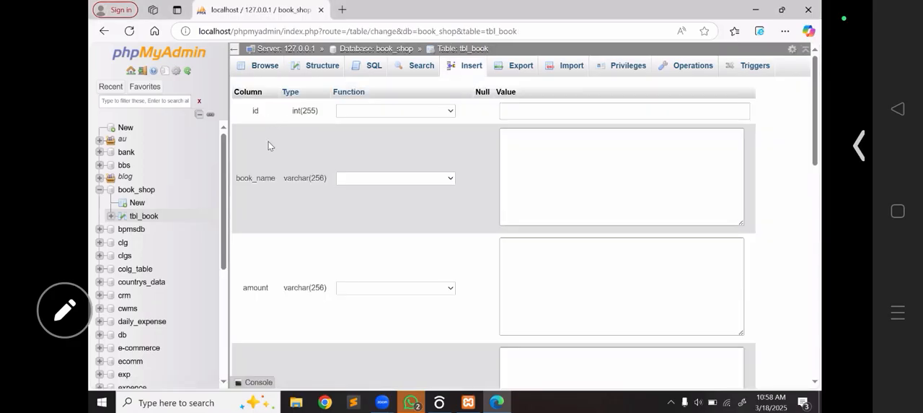
scroll(272, 202, "down", 5)
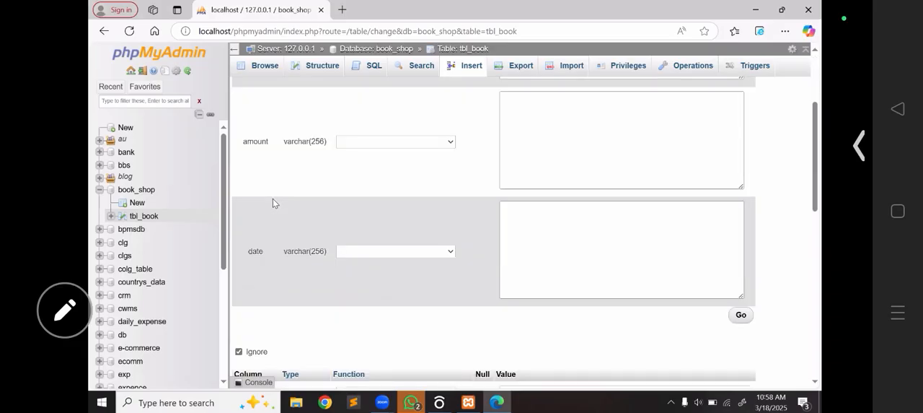
scroll(580, 189, "up", 5)
left_click(589, 173)
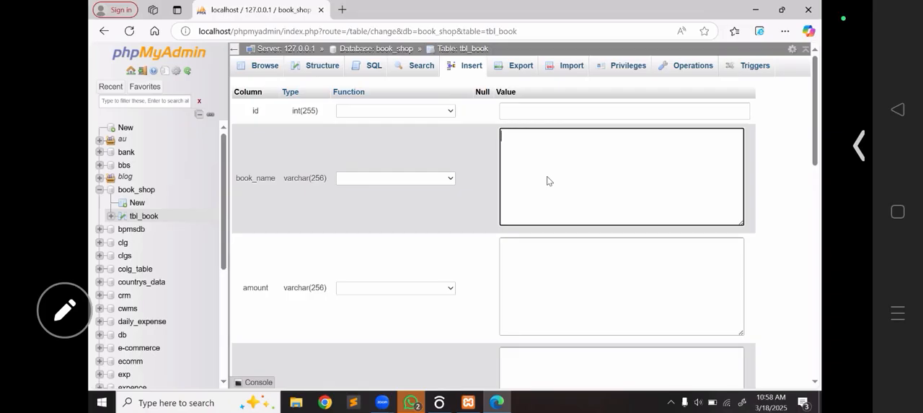
type("Computer")
left_click_drag(493, 15, 395, 308)
left_click(546, 264)
type("500")
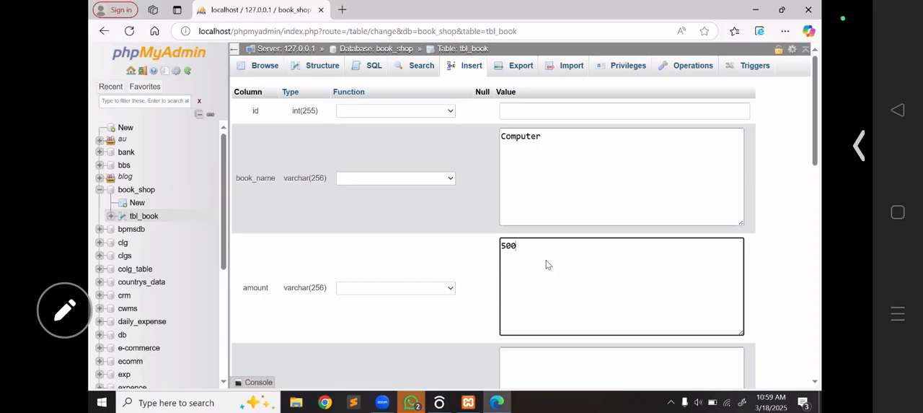
- Enter 02-20-2025 as the date of the Computer row
scroll(548, 220, "down", 2)
left_click(550, 220)
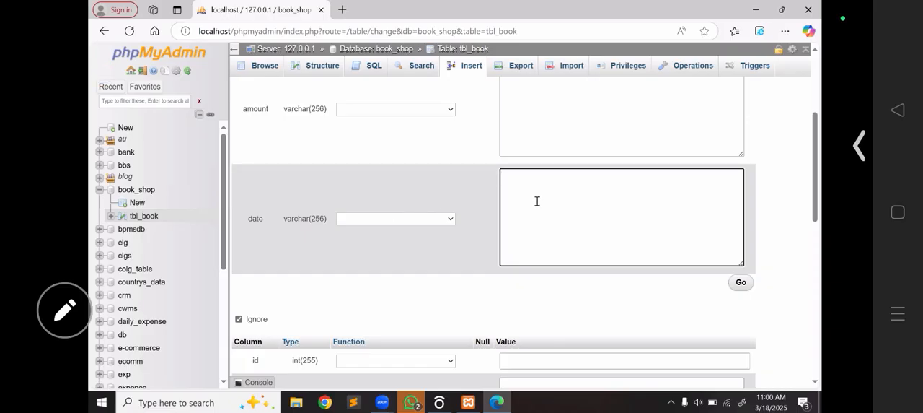
type("02-20-2025")
- Review the values entered for the Computer row and the second blank row form below it
scroll(537, 201, "down", 3)
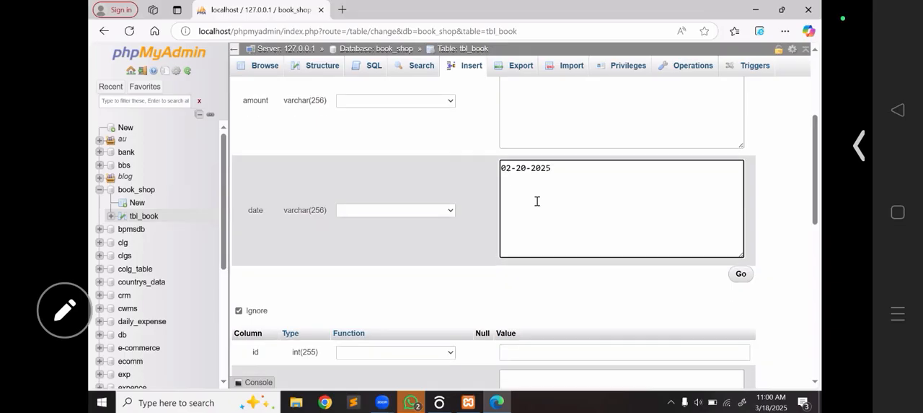
scroll(537, 202, "down", 5)
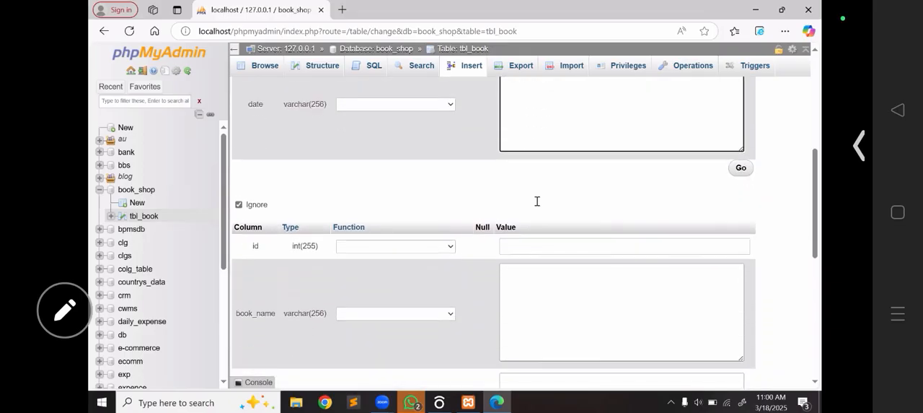
scroll(536, 205, "up", 7)
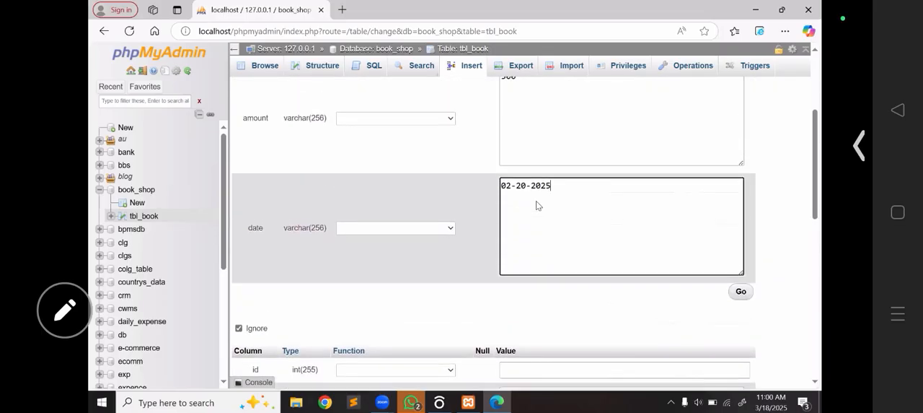
scroll(536, 206, "down", 3)
scroll(536, 200, "down", 6)
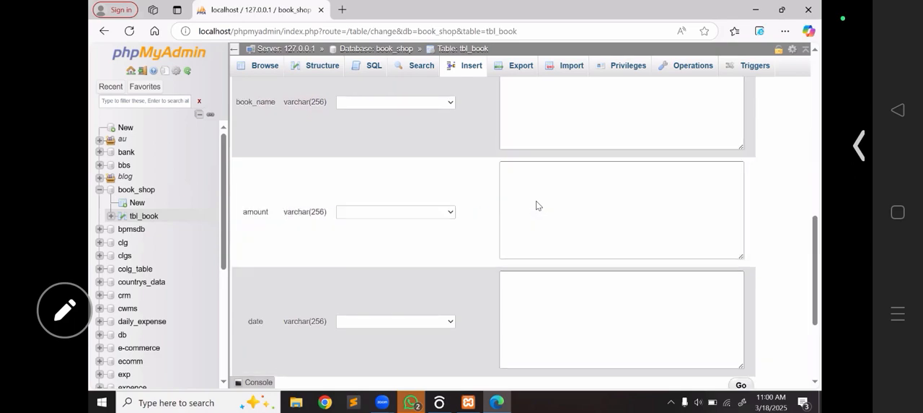
scroll(537, 201, "up", 1)
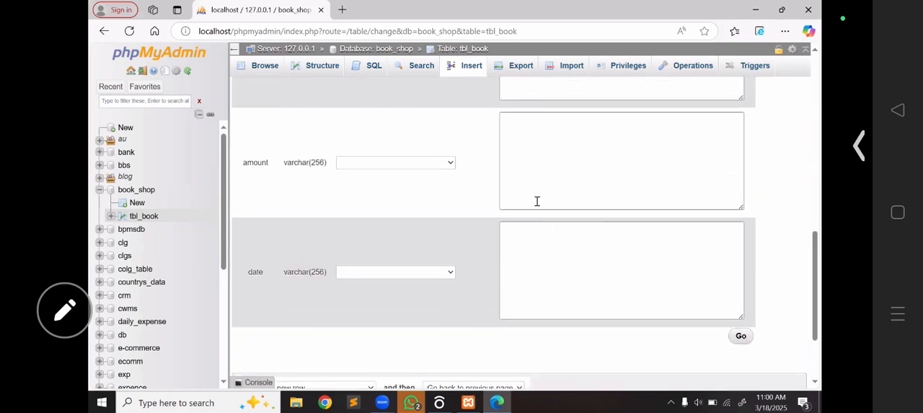
scroll(537, 200, "up", 7)
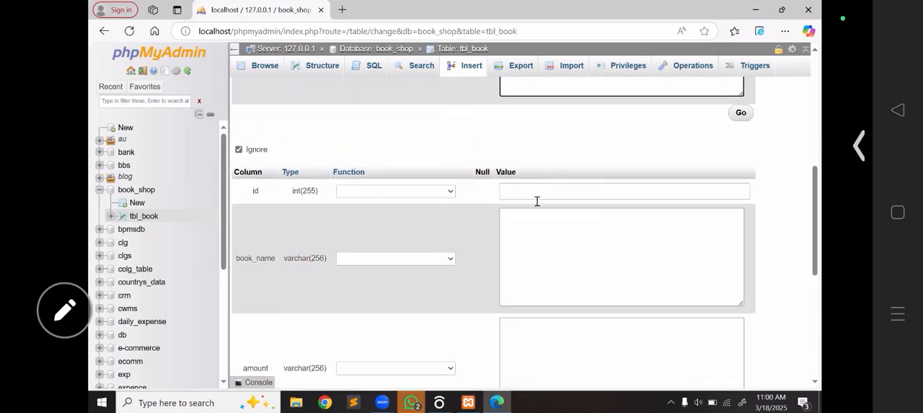
scroll(536, 200, "up", 4)
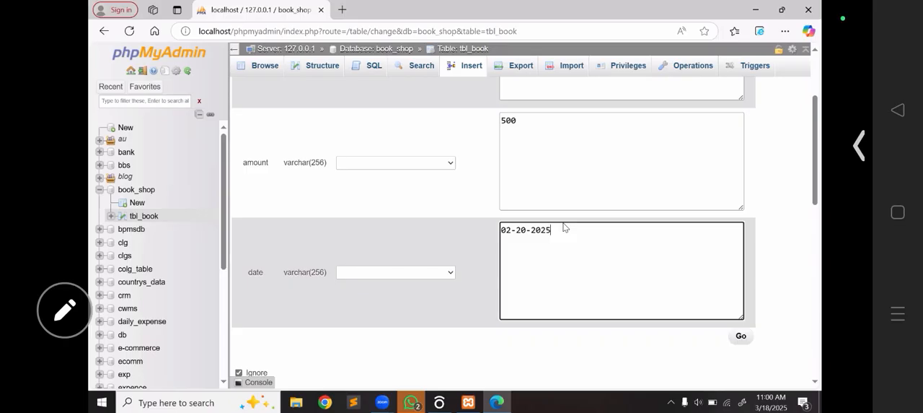
scroll(565, 228, "down", 3)
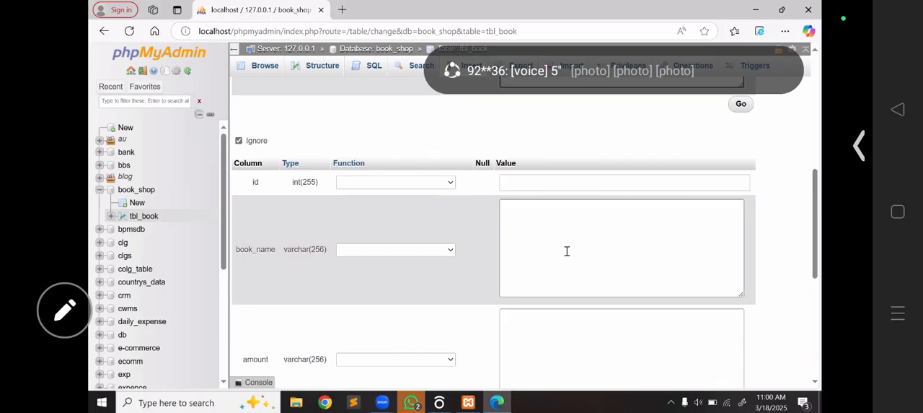
scroll(567, 250, "up", 1)
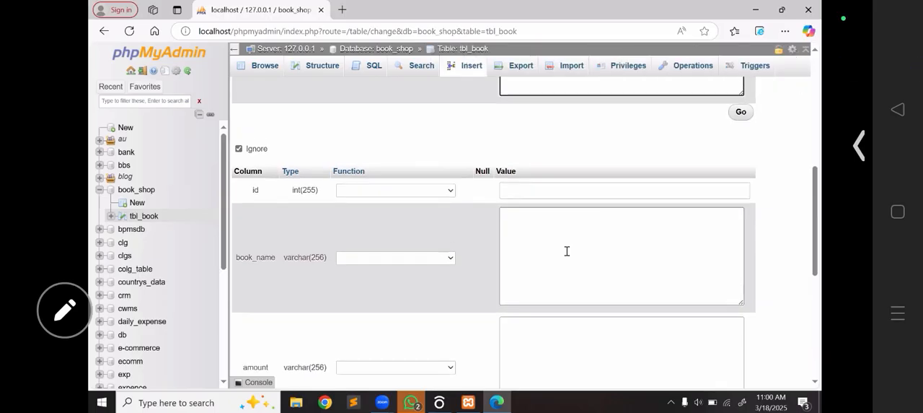
scroll(567, 251, "up", 2)
scroll(567, 250, "down", 1)
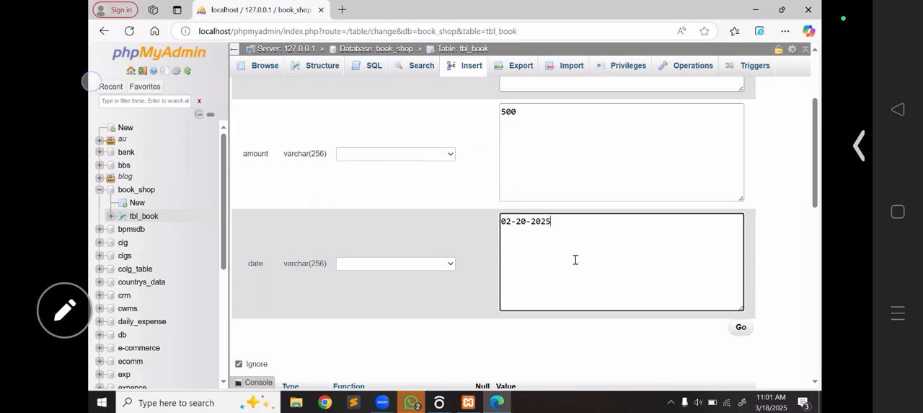
- Insert the Computer row into tbl_book and browse the table's records
key("ctrl+Return")
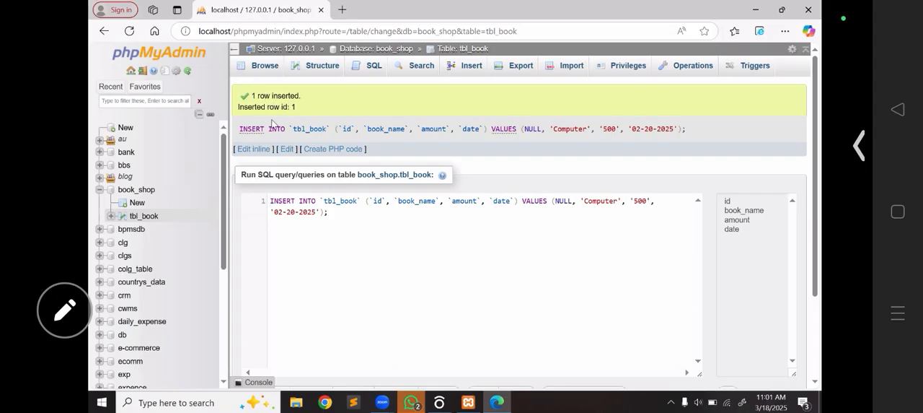
left_click(263, 66)
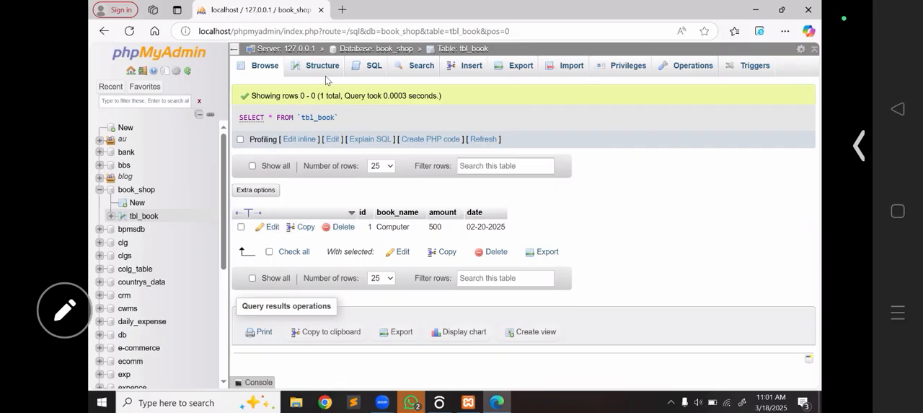
- Compare the column structure of tbl_book, including the primary key on id, with the table's stored records
left_click(321, 72)
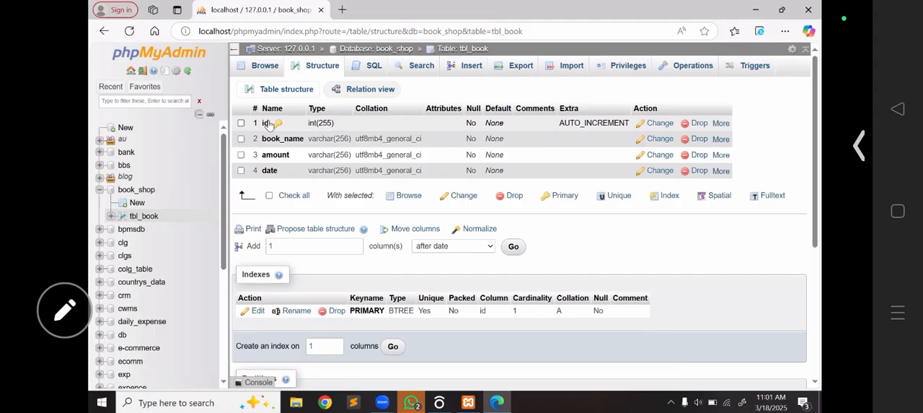
left_click(261, 66)
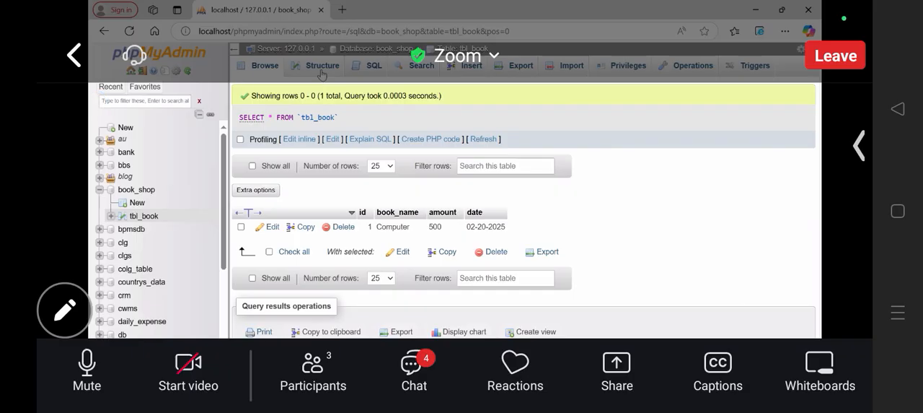
left_click(322, 69)
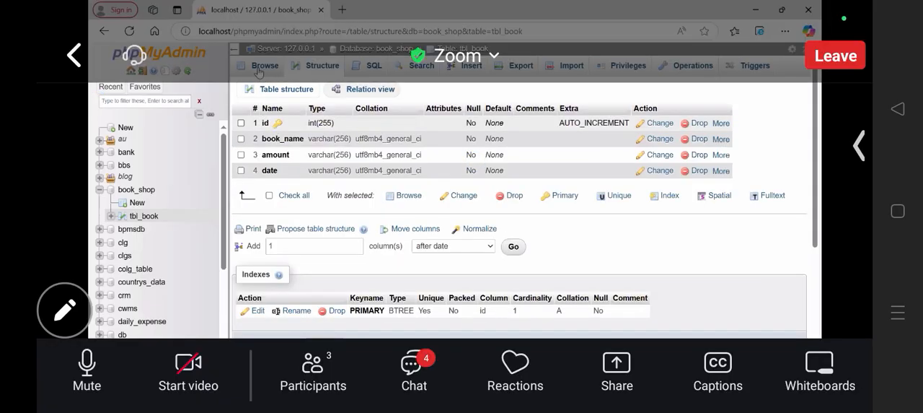
left_click(257, 70)
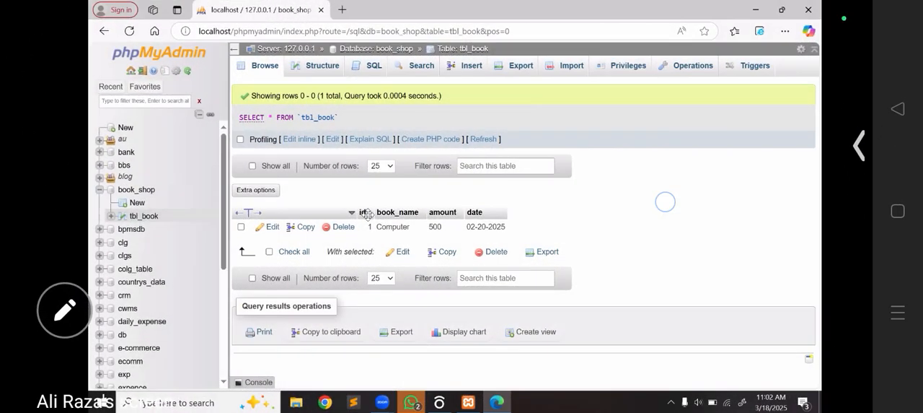
left_click(665, 202)
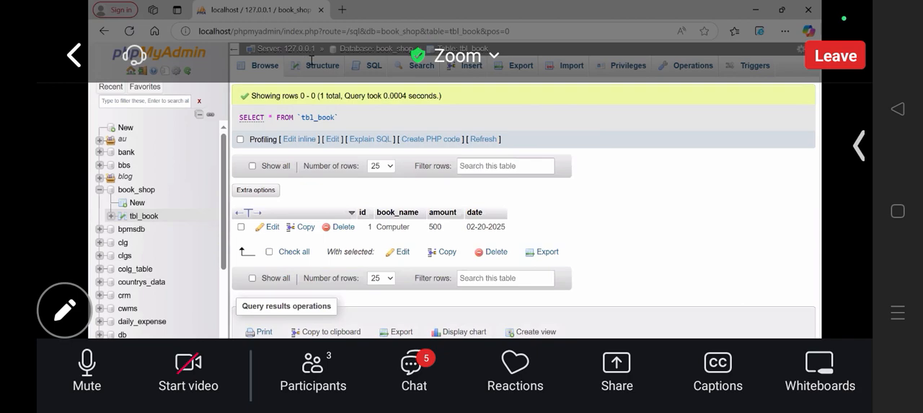
left_click(312, 62)
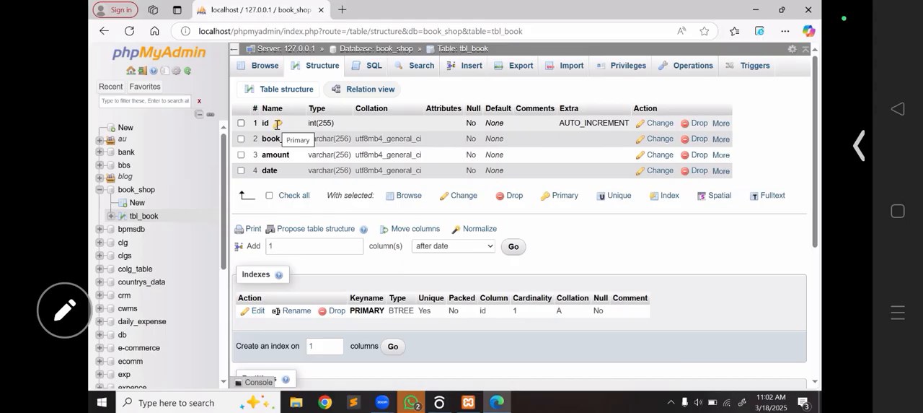
left_click(285, 218)
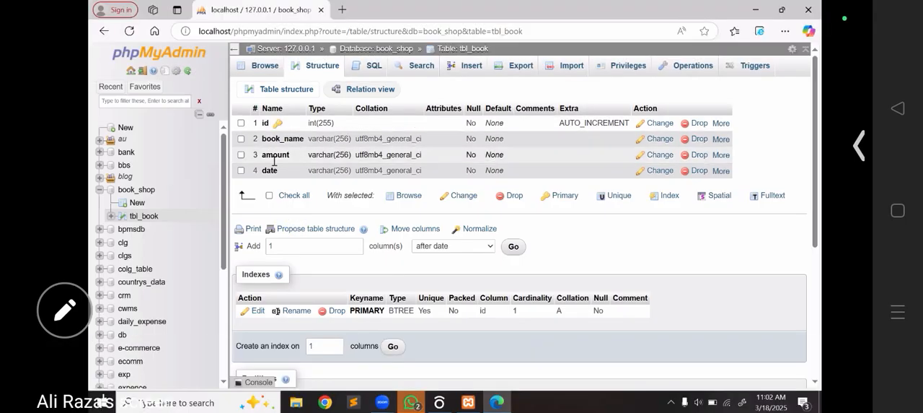
left_click(262, 67)
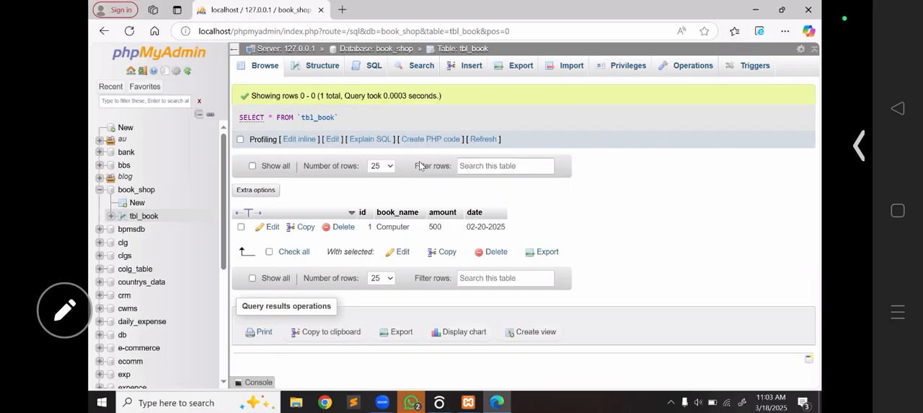
- Start a new tbl_book row, leaving the id empty, with Math as the book_name and 600 as the amount
left_click(472, 66)
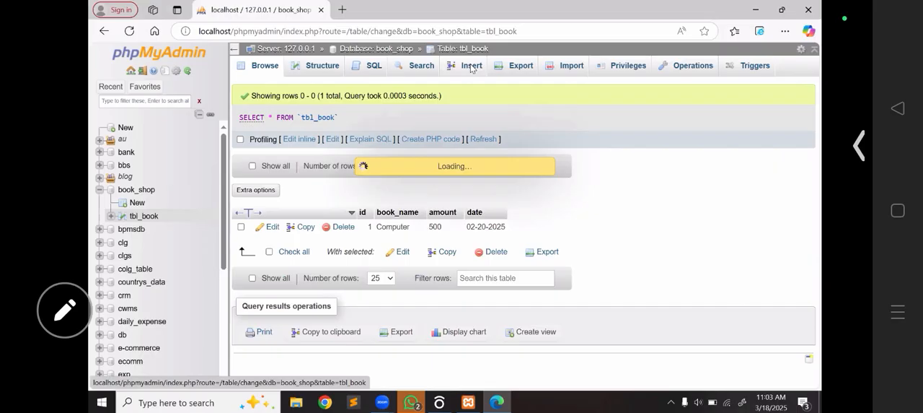
left_click(554, 155)
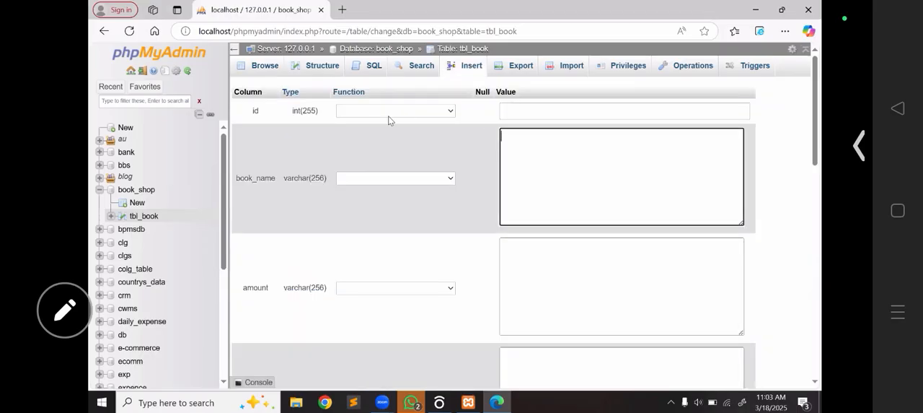
left_click(527, 110)
left_click(519, 149)
type("Math")
left_click(551, 257)
type("600")
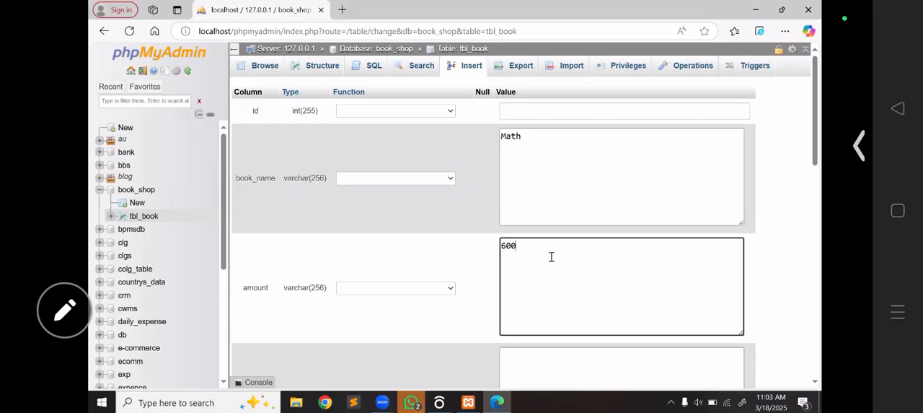
- Enter 6-3-2025 as the date, insert the Math row into tbl_book and browse the table's records
scroll(551, 257, "down", 3)
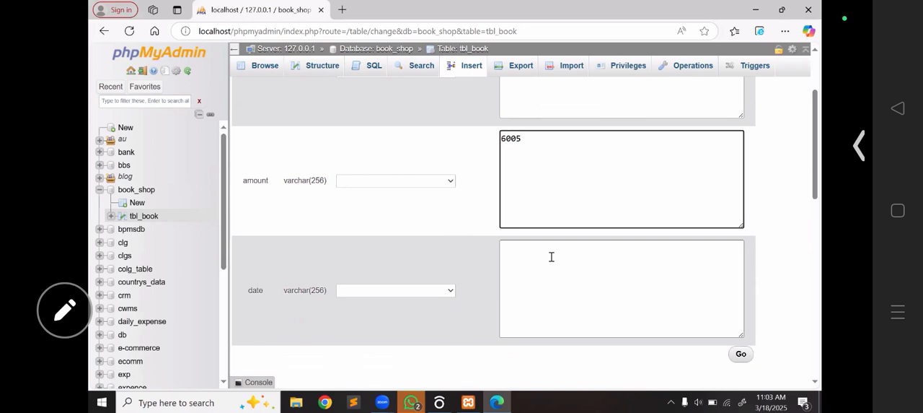
left_click(540, 263)
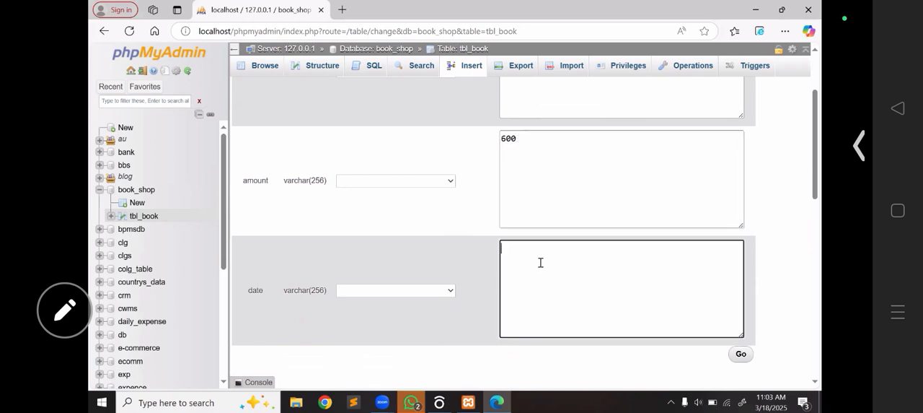
type("6-3-")
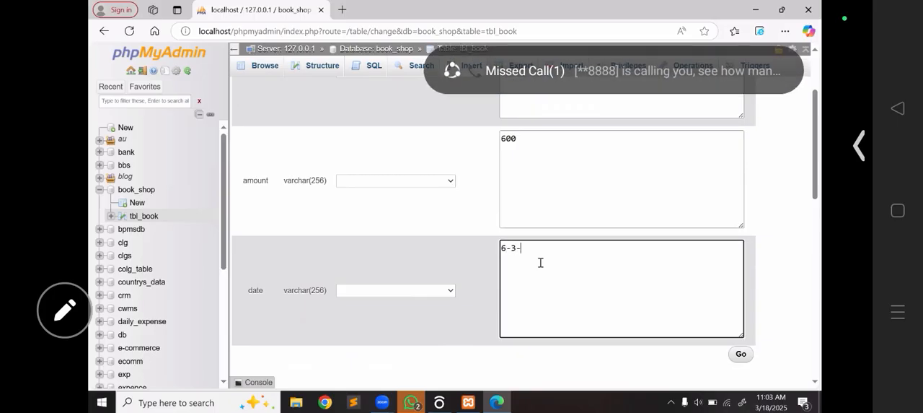
type("2025")
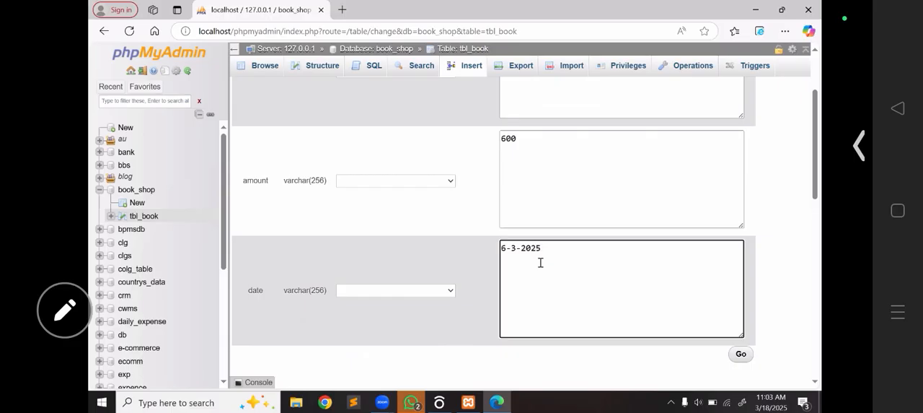
scroll(540, 262, "down", 1)
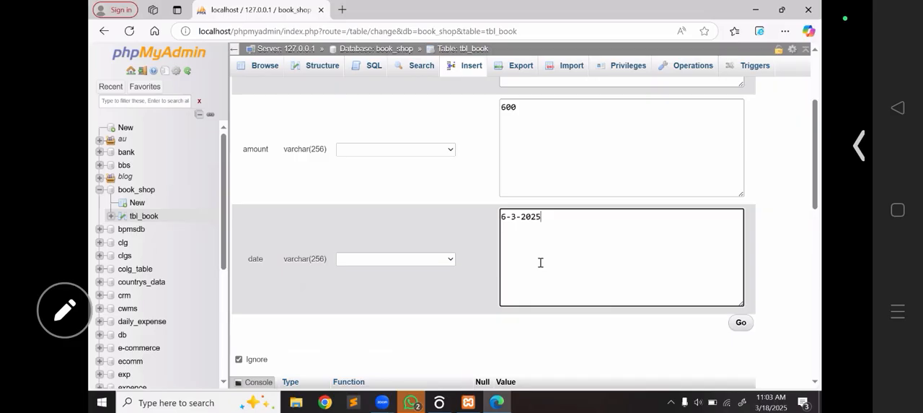
key("Tab")
key("Return")
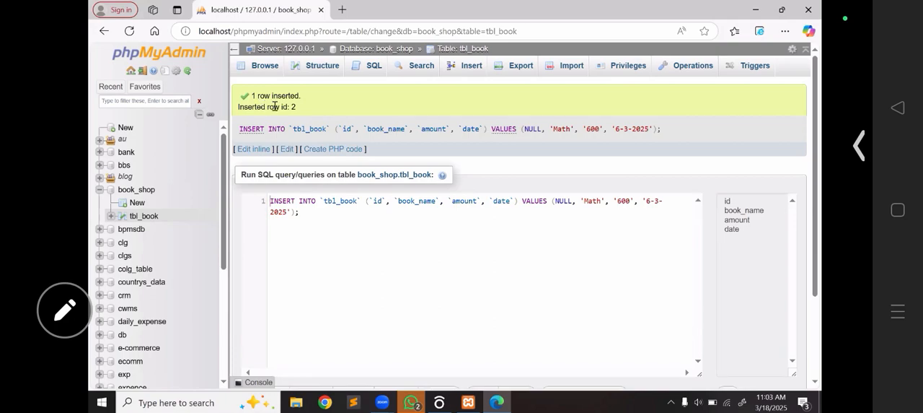
left_click(265, 64)
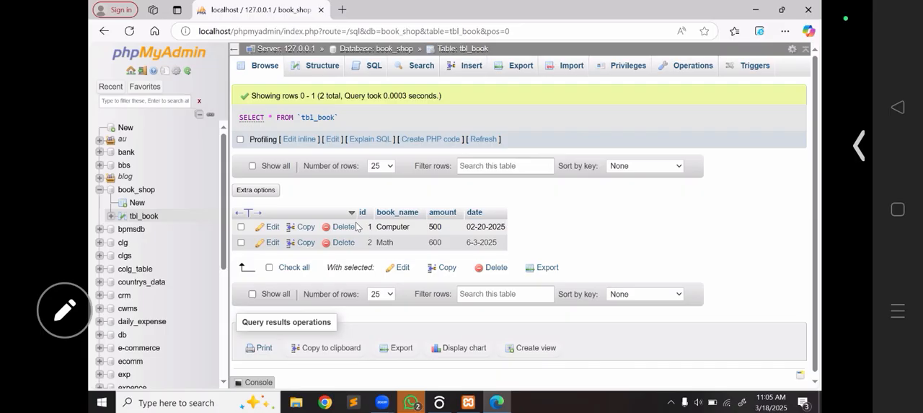
- Turn off auto-increment and Adjust privileges for the id column of tbl_book, save the change and browse the records
left_click(312, 70)
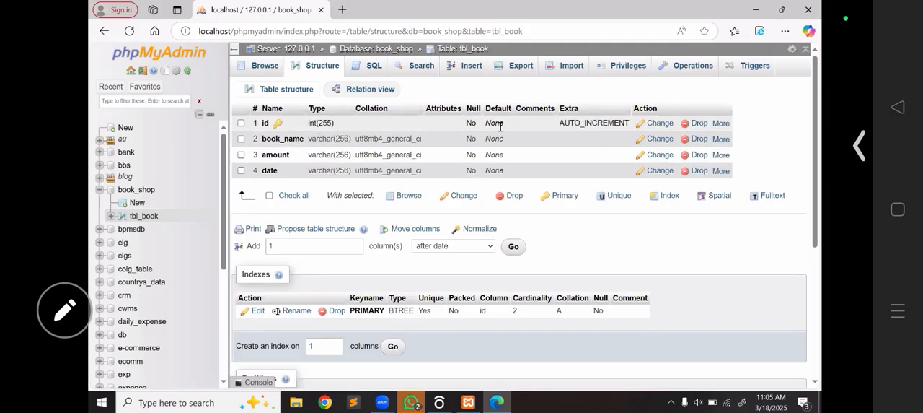
left_click(660, 124)
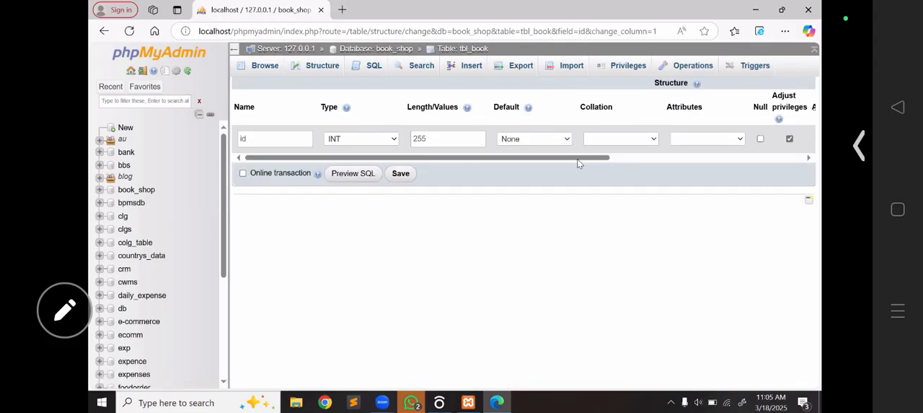
left_click_drag(586, 160, 676, 157)
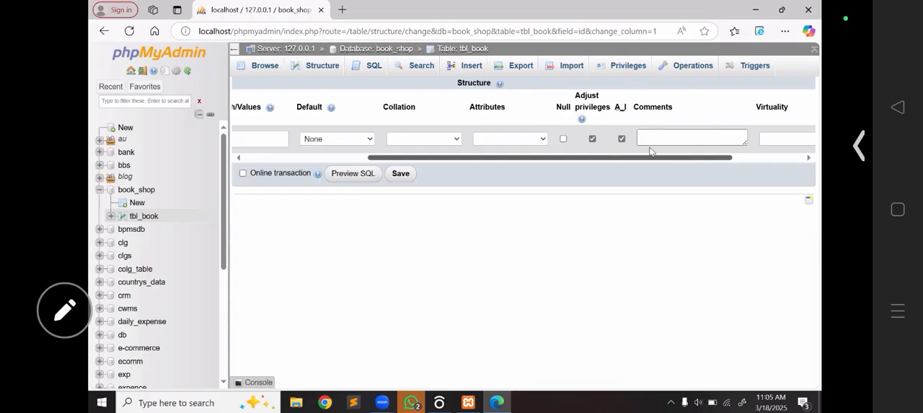
left_click(621, 138)
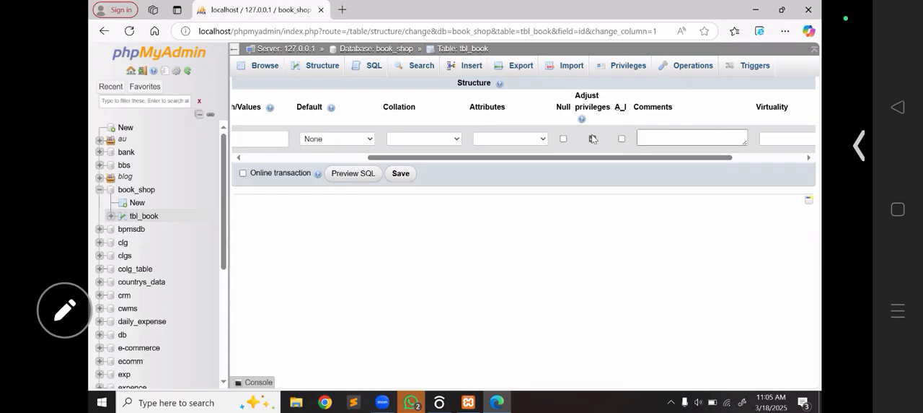
left_click(401, 174)
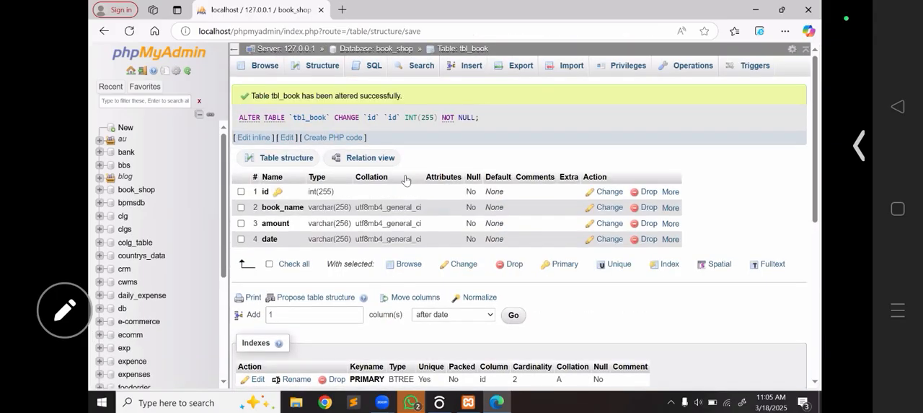
left_click(264, 66)
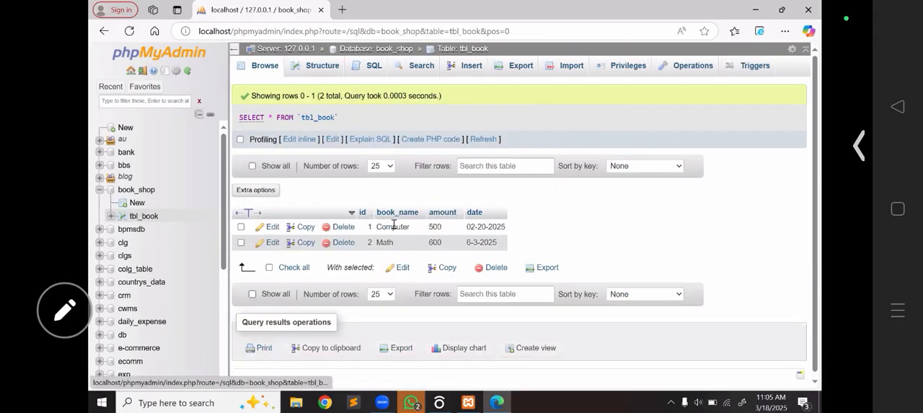
- Reopen the id column's definition to check auto-increment, clear Adjust privileges, save it and return to the table's records
left_click(319, 73)
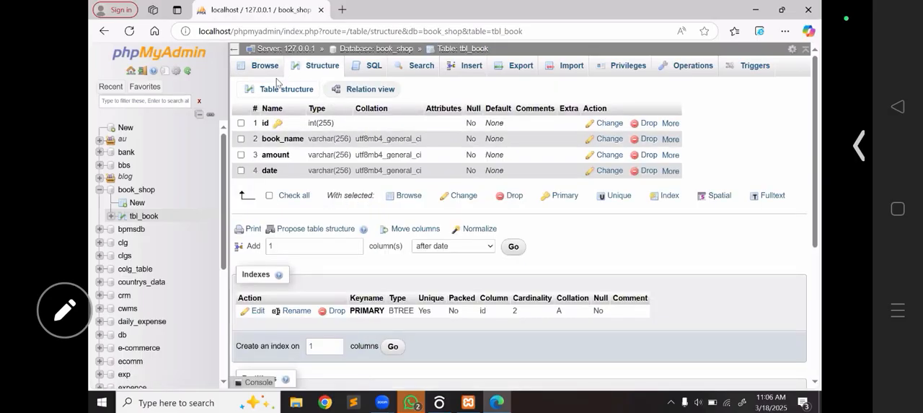
left_click(611, 122)
left_click_drag(537, 158, 705, 159)
left_click(530, 139)
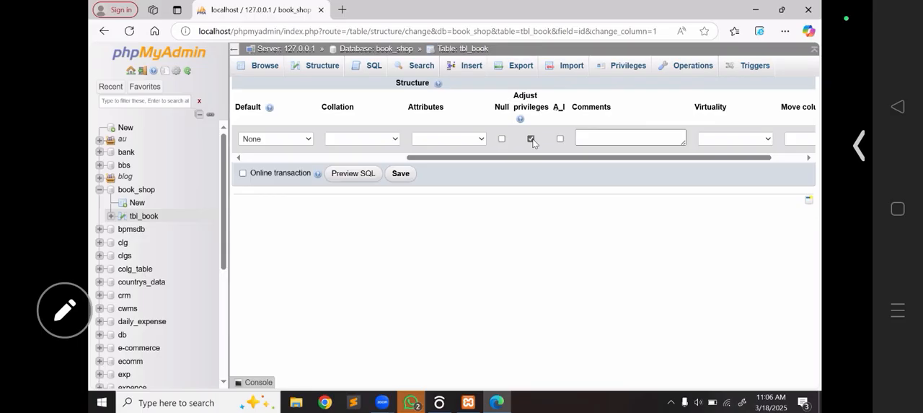
left_click(401, 173)
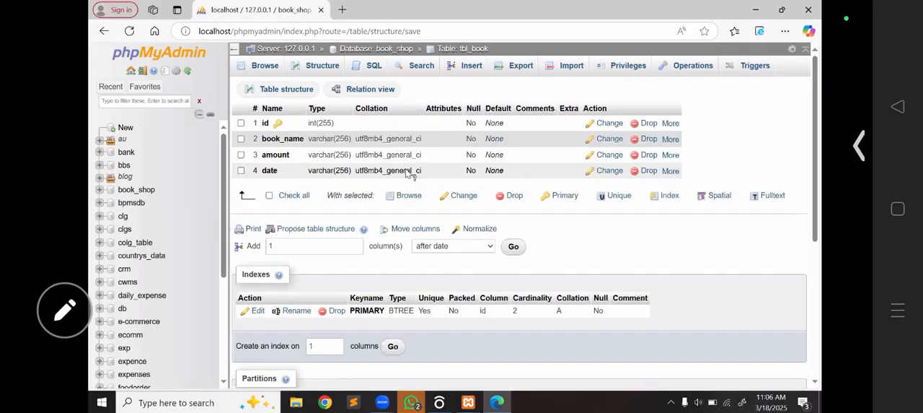
left_click(263, 70)
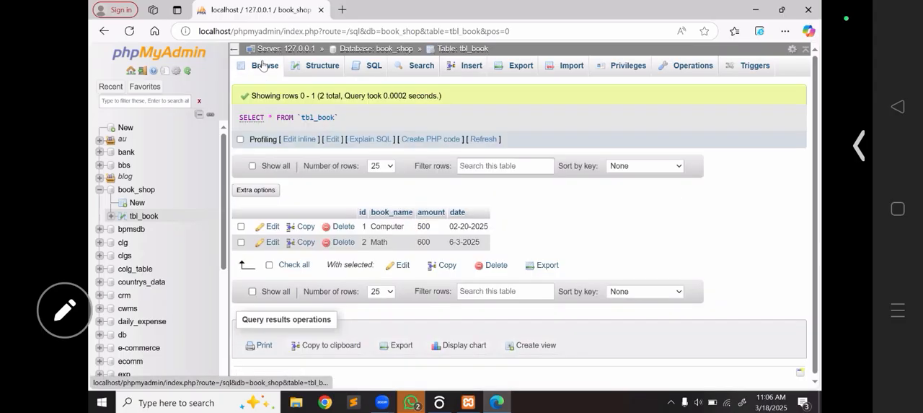
- Insert a row without an id, with book_name ftr, amount 6457 and date 5436, and browse tbl_book's records
left_click(468, 73)
left_click(533, 138)
type("ftr")
left_click(538, 256)
type("6457")
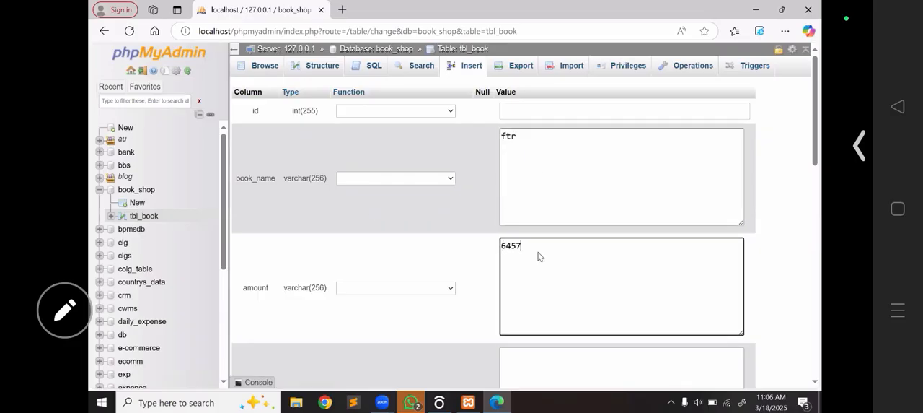
scroll(538, 256, "down", 2)
left_click(538, 256)
type("5436")
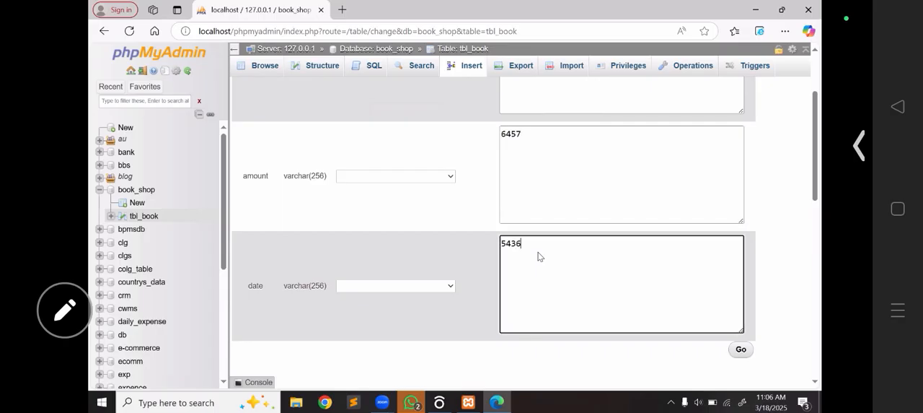
left_click(741, 349)
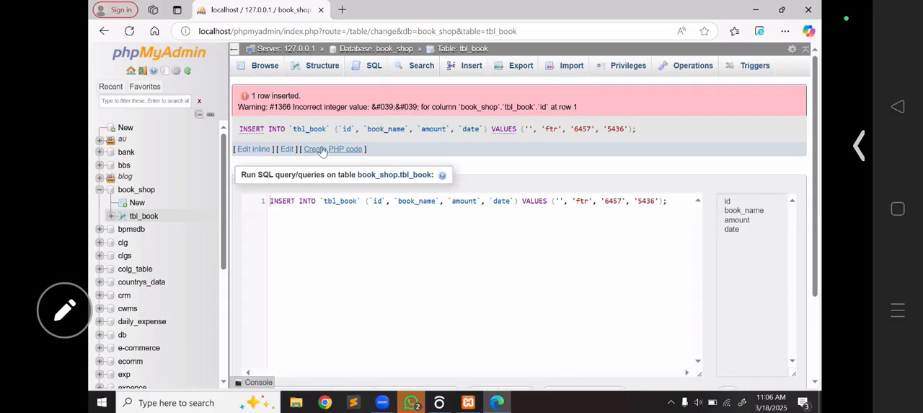
left_click(266, 66)
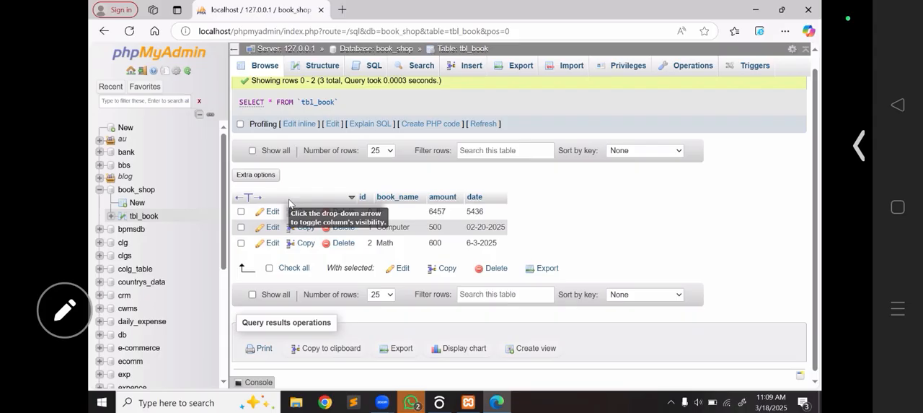
left_click(692, 171)
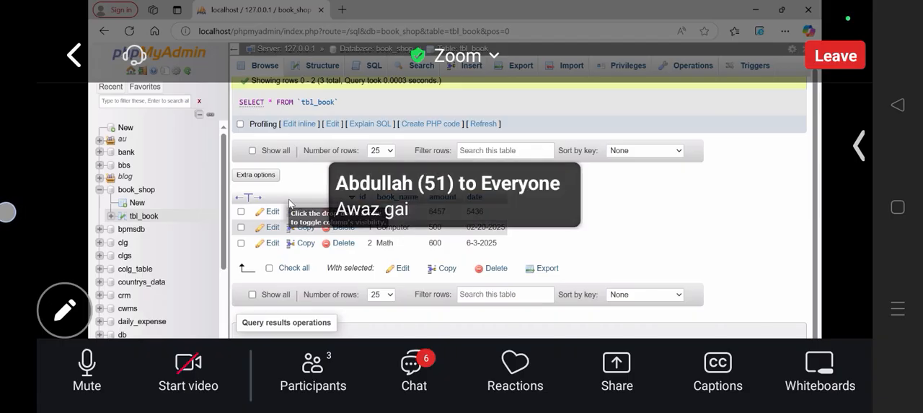
left_click(188, 371)
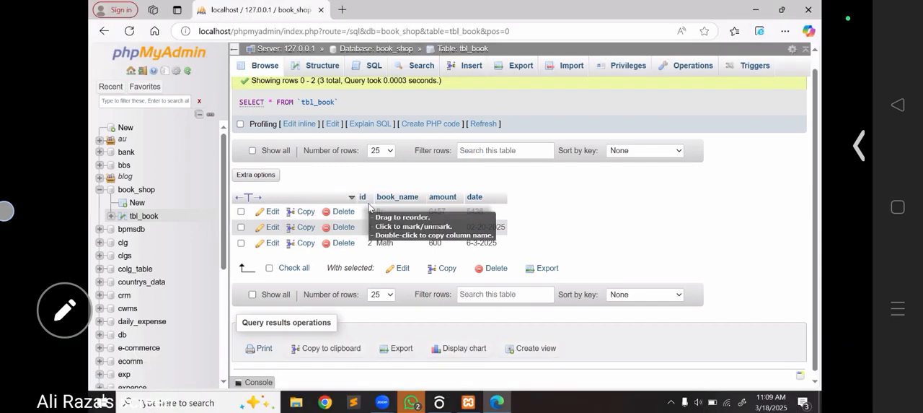
left_click(470, 190)
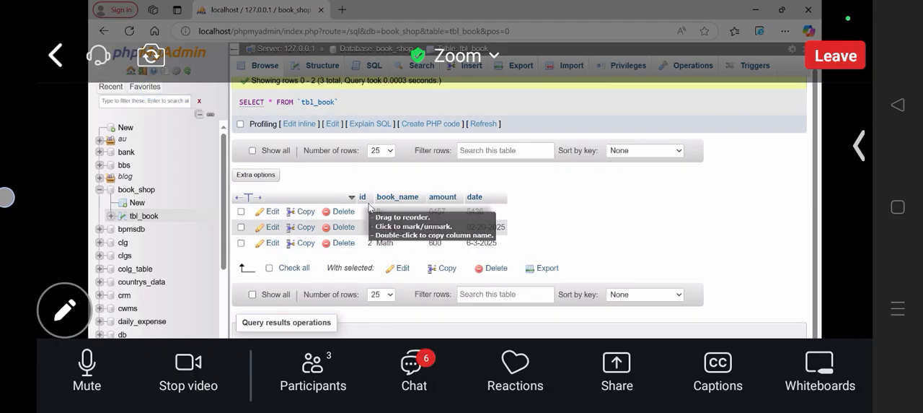
left_click(194, 379)
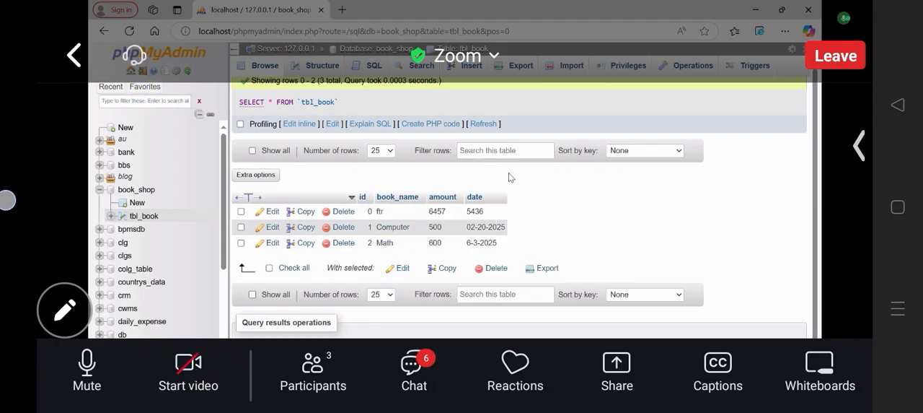